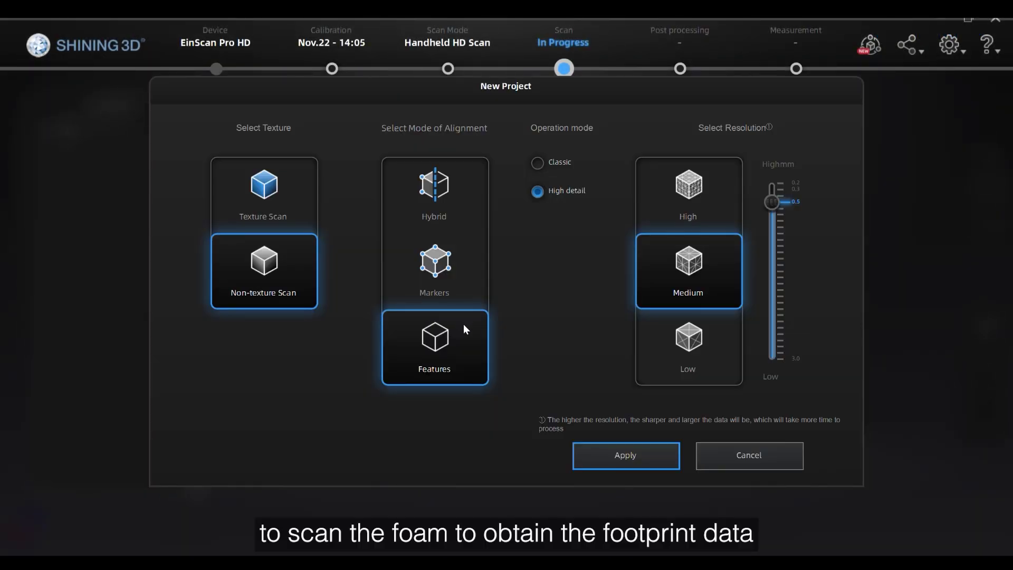
- Create the scan project with non-texture scanning, features alignment, high-detail operation mode and medium 0.5 mm resolution
{"action": "left_click", "coordinate": [590, 456]}
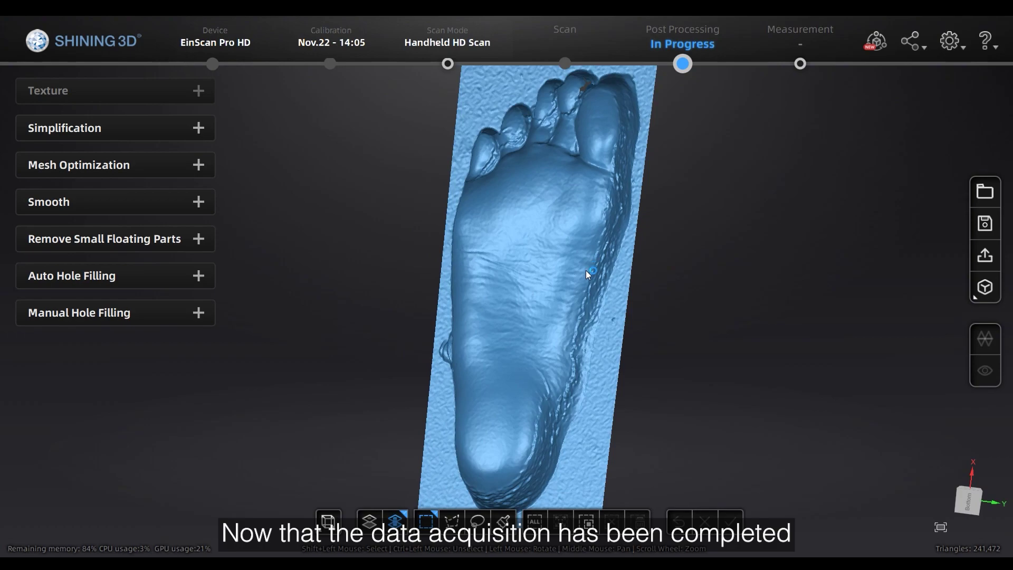
{"action": "left_click_drag", "start_coordinate": [586, 270], "coordinate": [333, 351]}
{"action": "scroll", "coordinate": [520, 359], "scroll_direction": "up", "scroll_amount": 4}
{"action": "scroll", "coordinate": [479, 346], "scroll_direction": "down", "scroll_amount": 8}
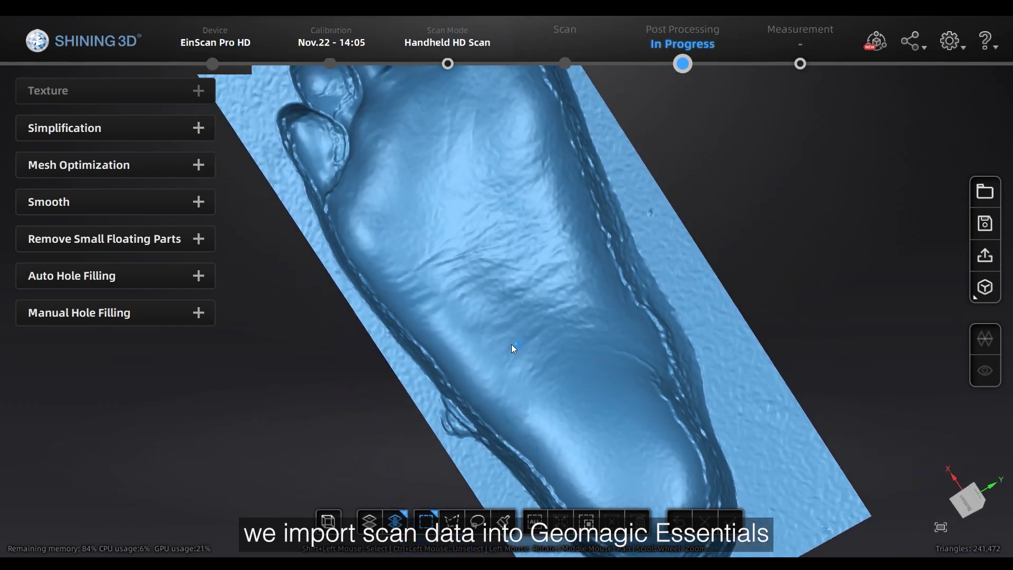
{"action": "left_click_drag", "start_coordinate": [778, 441], "coordinate": [786, 406]}
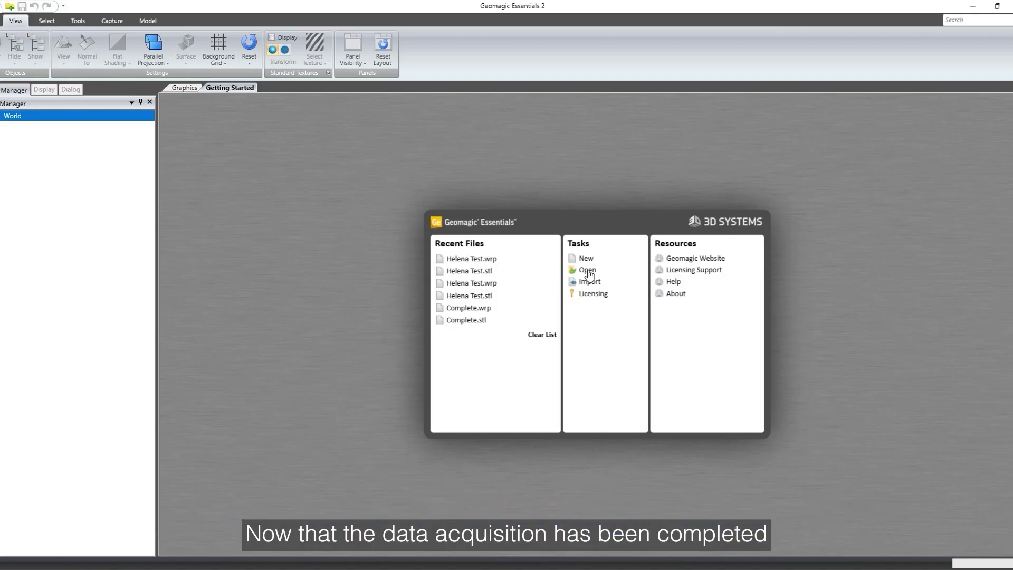
- Switch to Geomagic Essentials and open Helena Test.stl from the Helena Test folder on the Desktop, using millimetres as the data units
{"action": "left_click", "coordinate": [587, 270]}
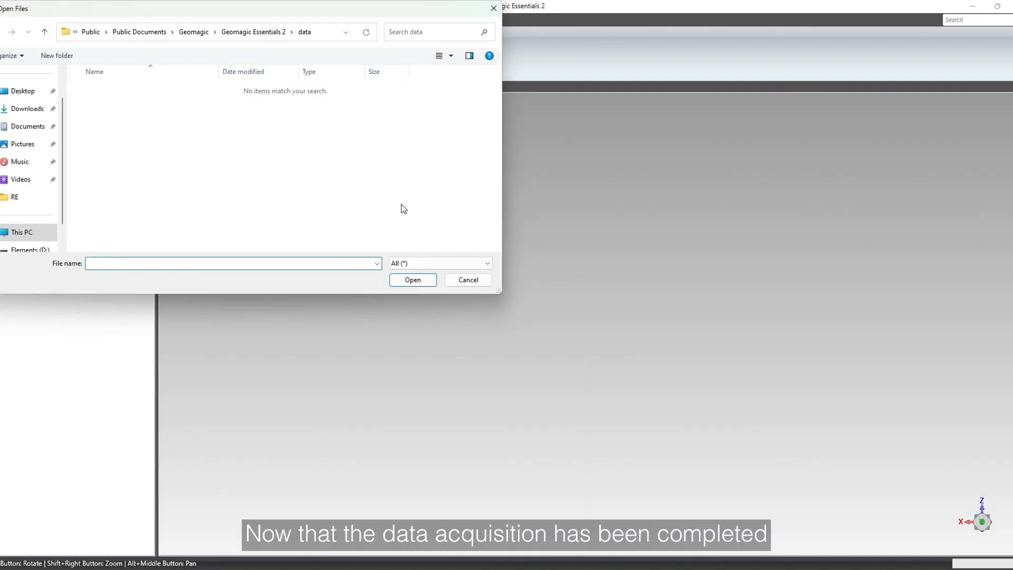
{"action": "left_click", "coordinate": [17, 98]}
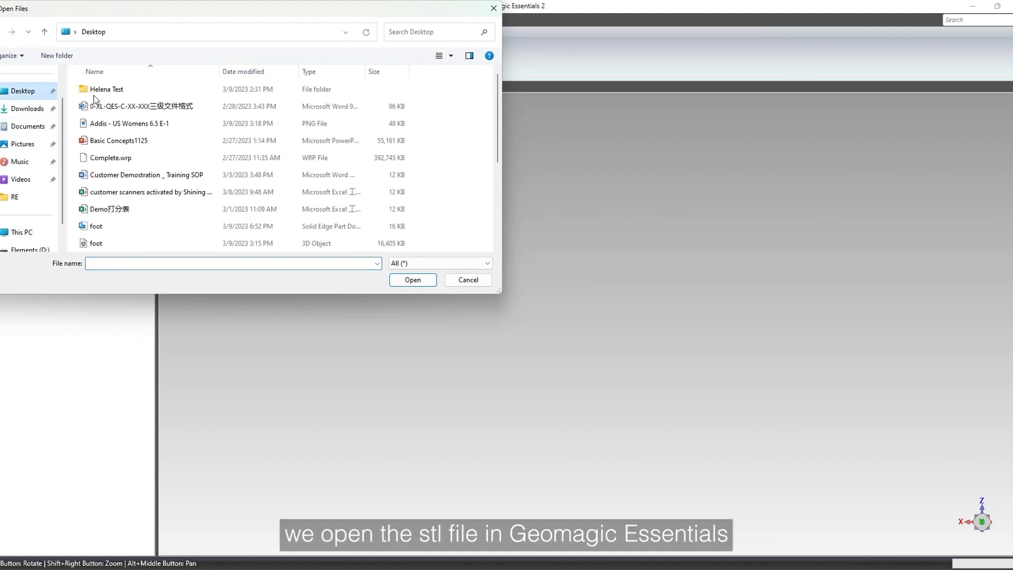
{"action": "double_click", "coordinate": [140, 90]}
{"action": "left_click", "coordinate": [132, 106]}
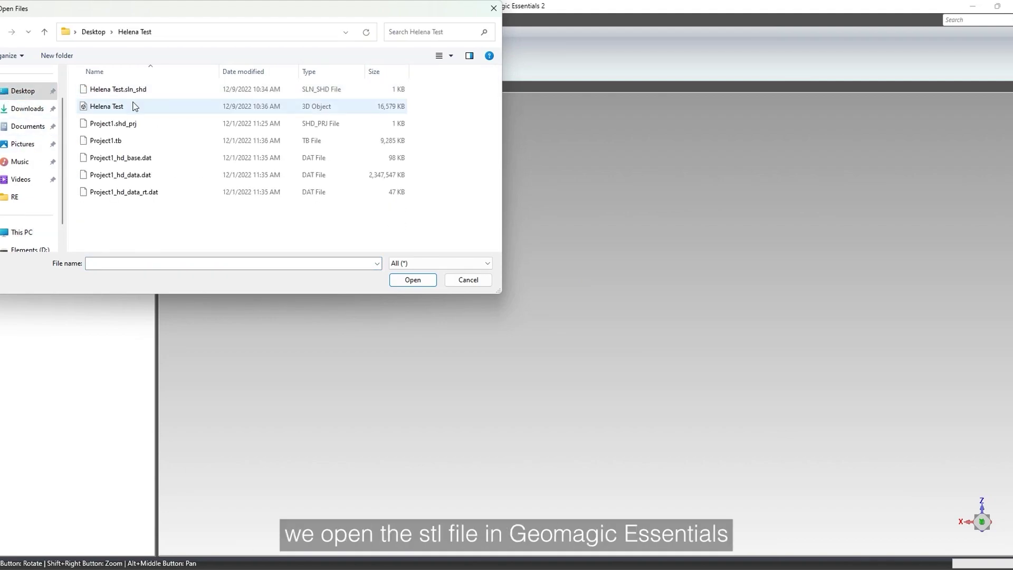
{"action": "left_click", "coordinate": [402, 277]}
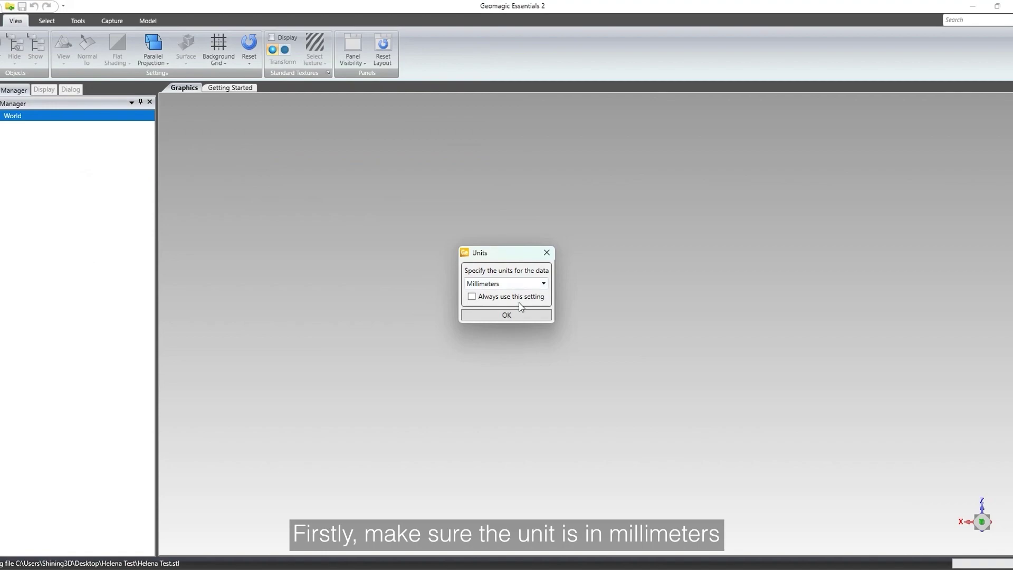
{"action": "left_click", "coordinate": [517, 315]}
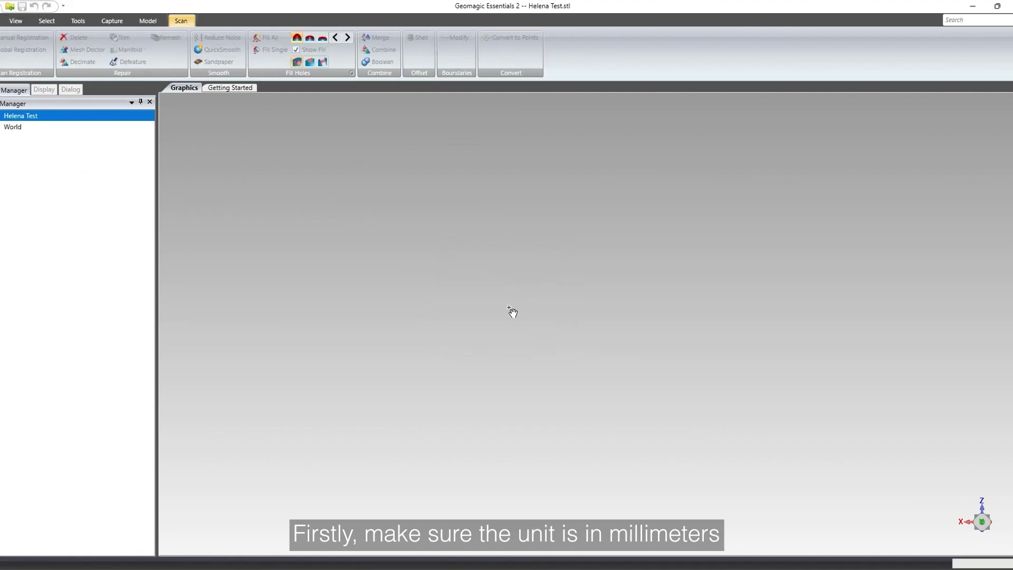
- Repair the imported foot mesh with Mesh Doctor and use Fill All to fill every hole except the single largest one
{"action": "left_click", "coordinate": [499, 309]}
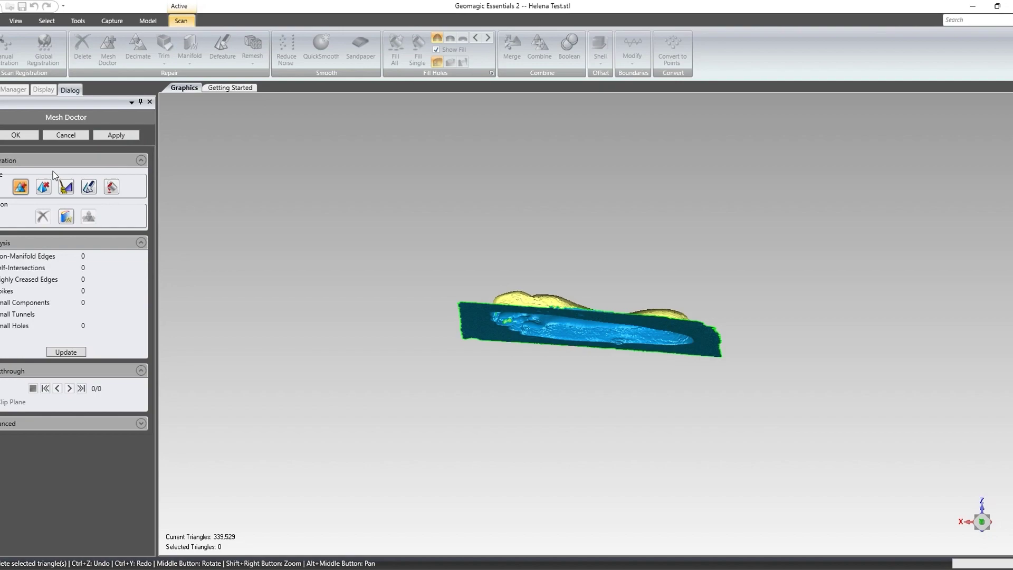
{"action": "left_click", "coordinate": [17, 136]}
{"action": "middle_click_drag", "start_coordinate": [482, 367], "coordinate": [467, 112]}
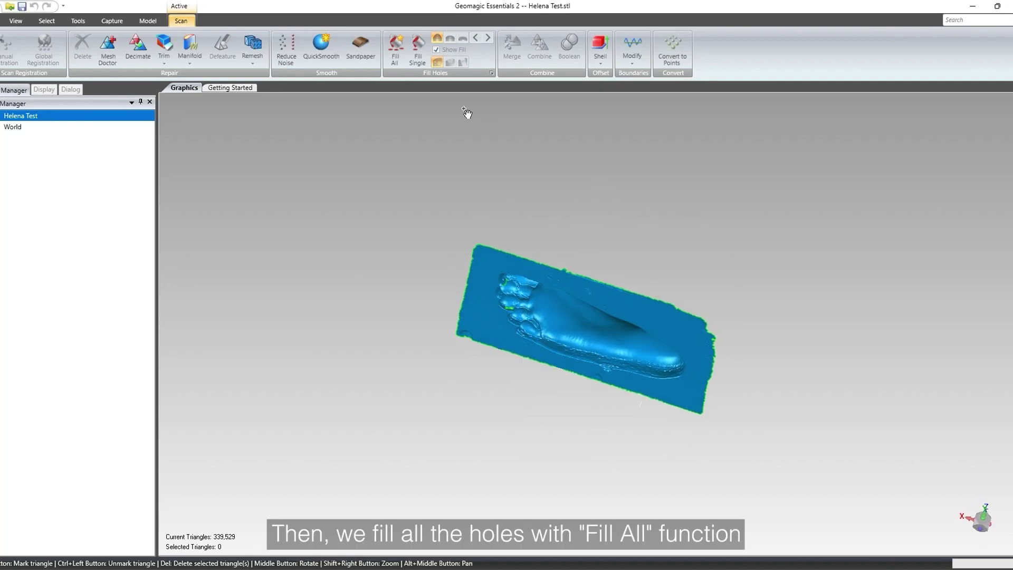
{"action": "left_click", "coordinate": [395, 52]}
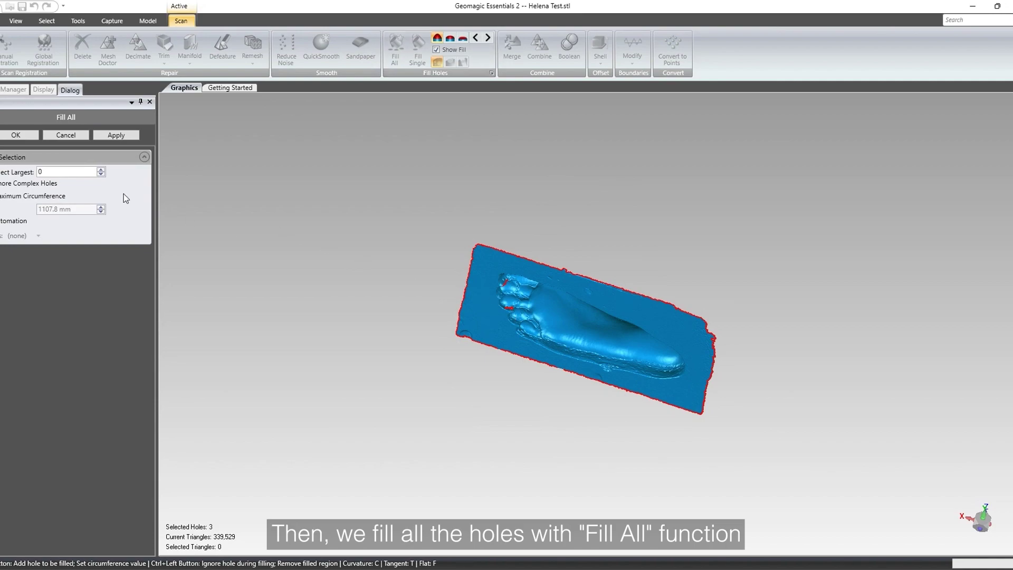
{"action": "left_click", "coordinate": [102, 170]}
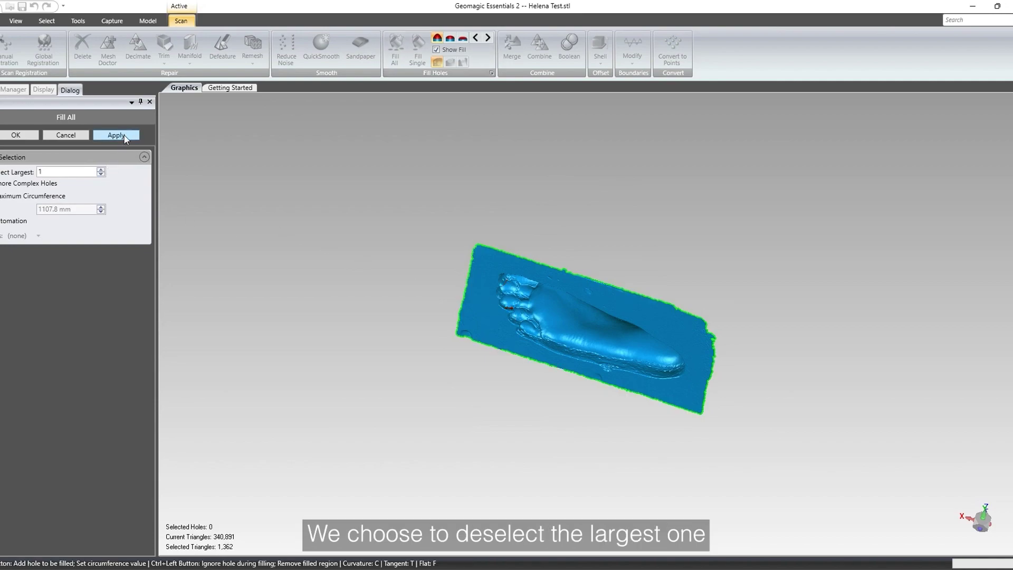
{"action": "left_click", "coordinate": [16, 135]}
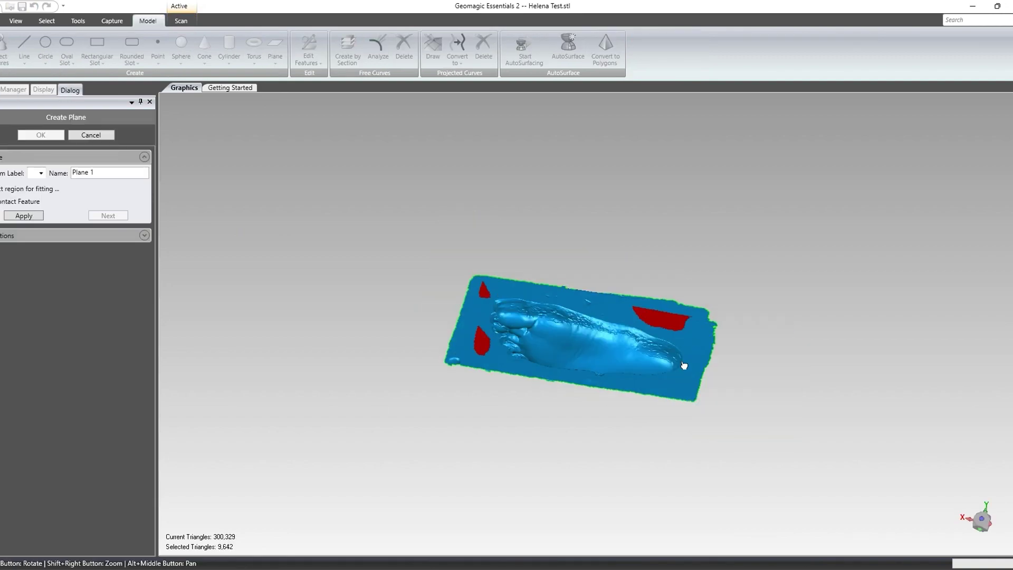
- Create the feature plane Plane 1 fitted to marked patches of the flat surface surrounding the footprint
{"action": "scroll", "coordinate": [532, 372], "scroll_direction": "up", "scroll_amount": 5}
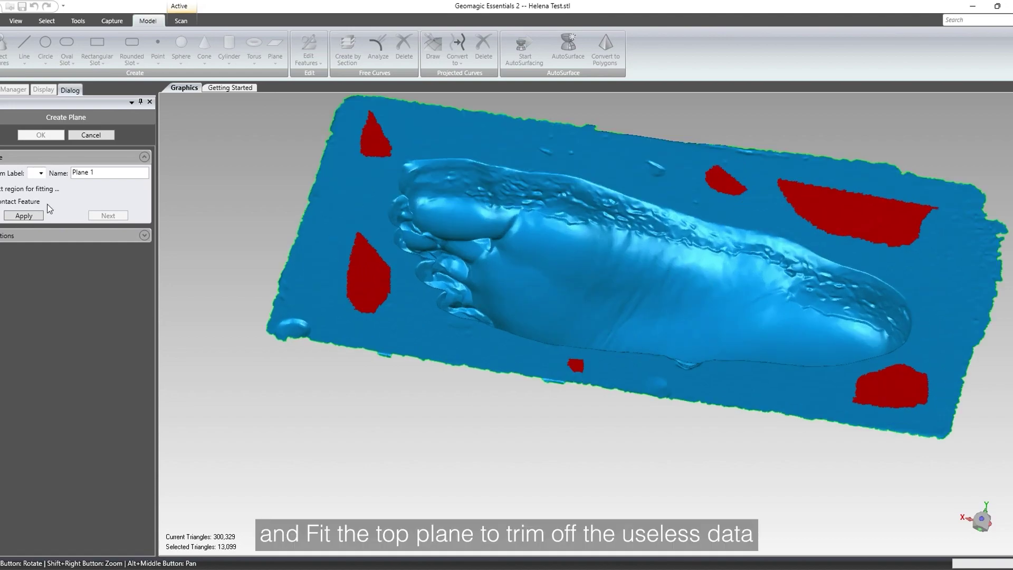
{"action": "left_click", "coordinate": [40, 215]}
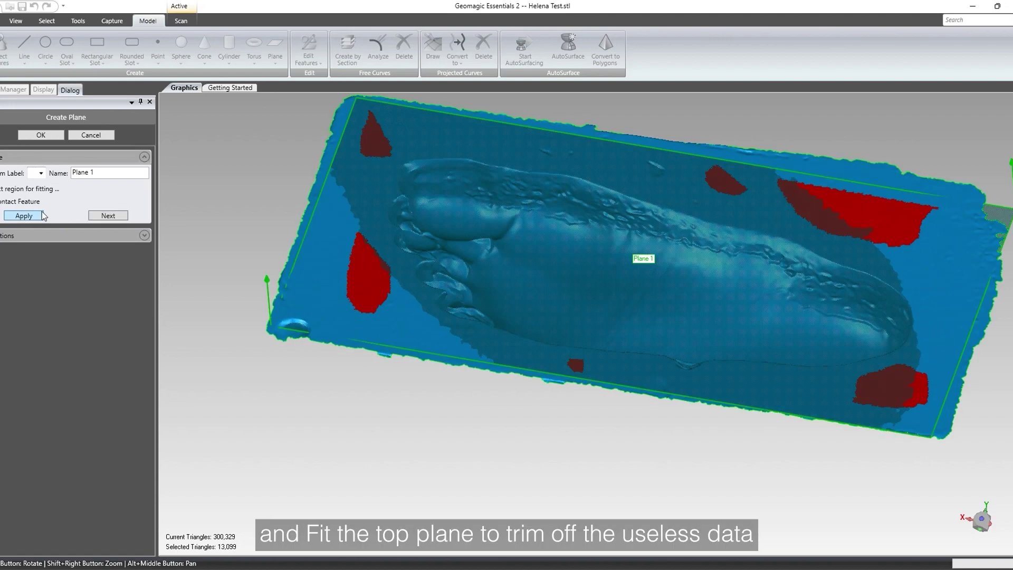
{"action": "left_click", "coordinate": [57, 135]}
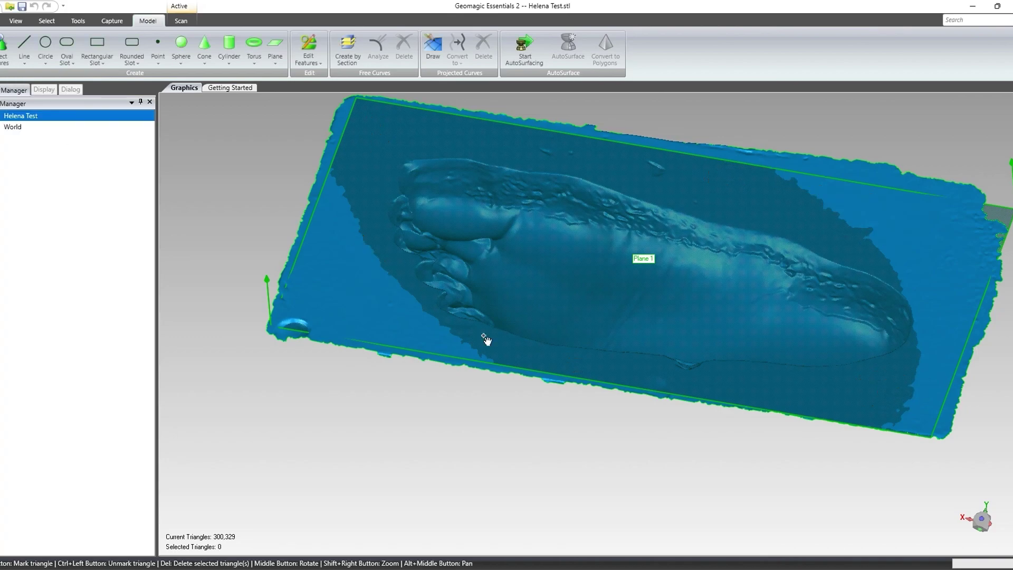
- Set up Trim with Plane using the object feature plane Plane 1 at a position of -4.0 mm
{"action": "middle_click_drag", "start_coordinate": [484, 339], "coordinate": [484, 269]}
{"action": "left_click", "coordinate": [181, 20]}
{"action": "left_click", "coordinate": [164, 56]}
{"action": "left_click", "coordinate": [177, 71]}
{"action": "left_click", "coordinate": [42, 173]}
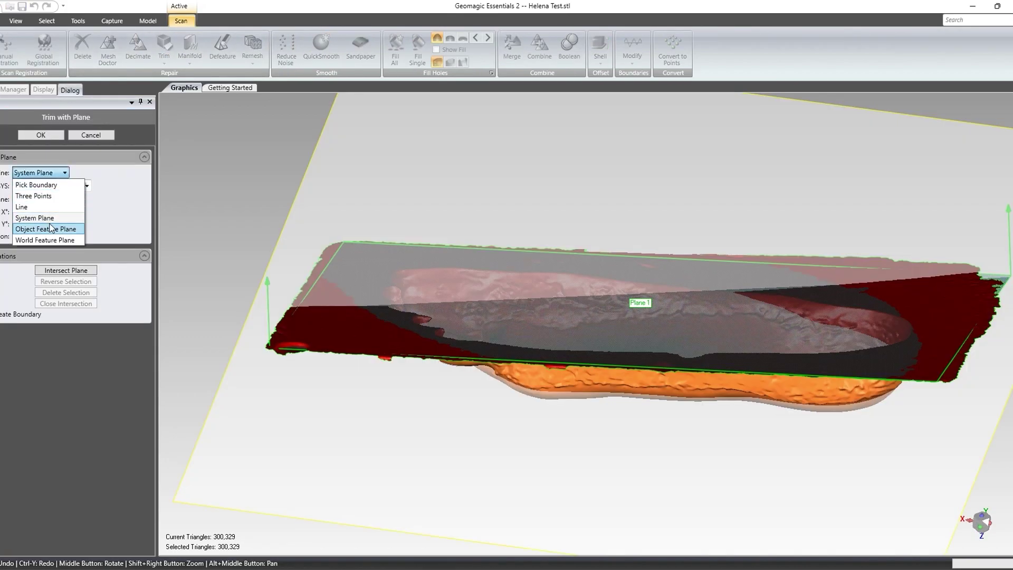
{"action": "left_click", "coordinate": [48, 228]}
{"action": "middle_click_drag", "start_coordinate": [545, 327], "coordinate": [544, 232]}
{"action": "left_click", "coordinate": [76, 244]}
{"action": "middle_click_drag", "start_coordinate": [517, 402], "coordinate": [840, 313]}
{"action": "scroll", "coordinate": [840, 313], "scroll_direction": "down", "scroll_amount": 3}
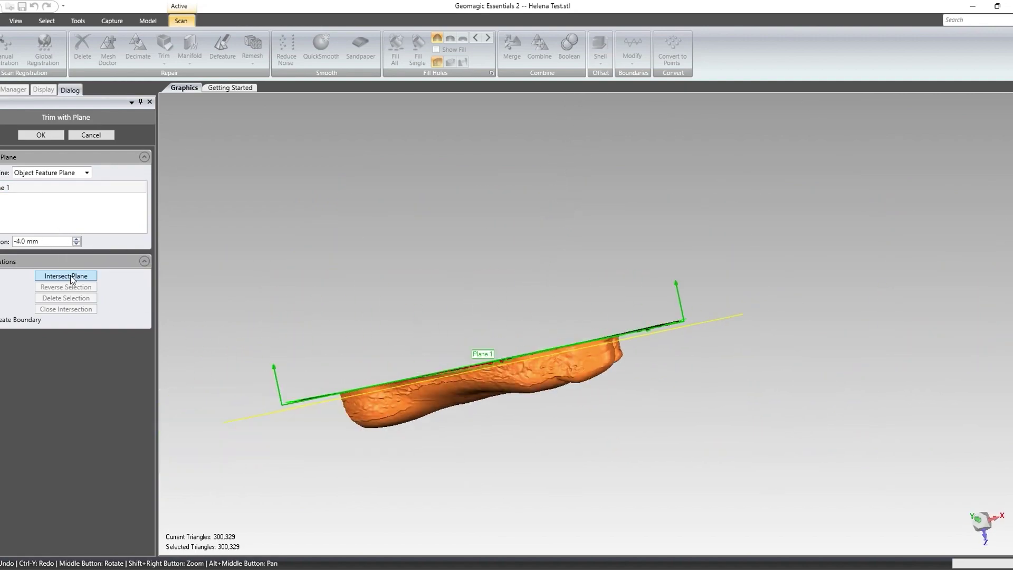
- Intersect the mesh with the offset plane and delete the selected flat surroundings, keeping only the foot
{"action": "left_click", "coordinate": [71, 276]}
{"action": "middle_click_drag", "start_coordinate": [490, 380], "coordinate": [494, 456]}
{"action": "left_click", "coordinate": [91, 299]}
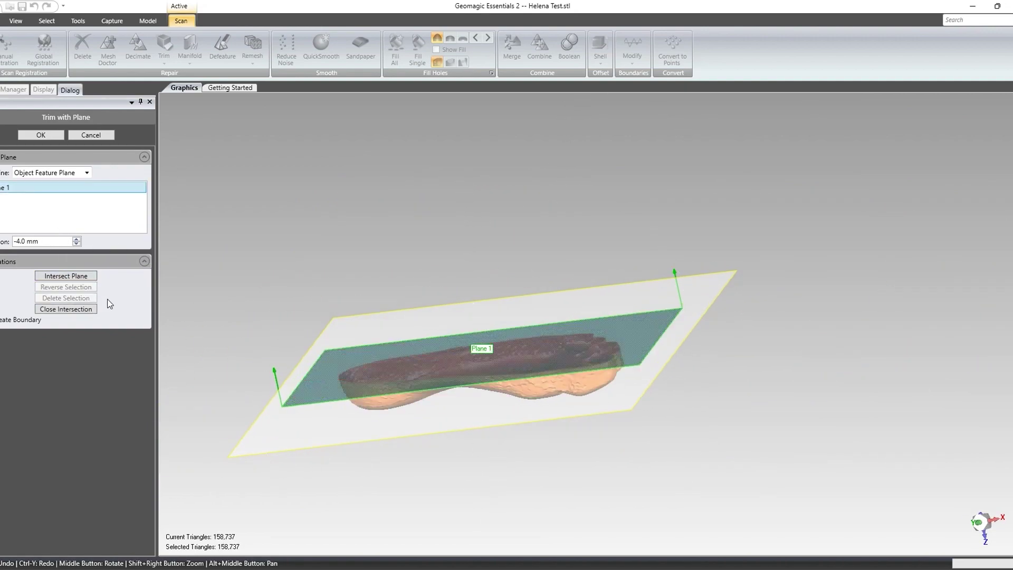
{"action": "left_click", "coordinate": [46, 136]}
- Remesh the trimmed foot with a target edge length of 1.0 mm
{"action": "middle_click_drag", "start_coordinate": [475, 264], "coordinate": [604, 299]}
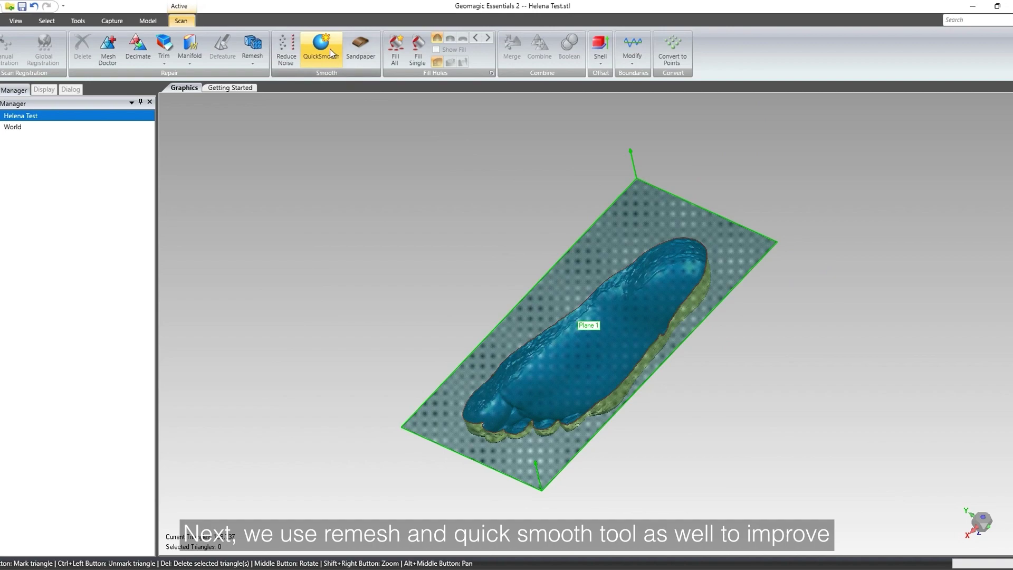
{"action": "left_click", "coordinate": [253, 58]}
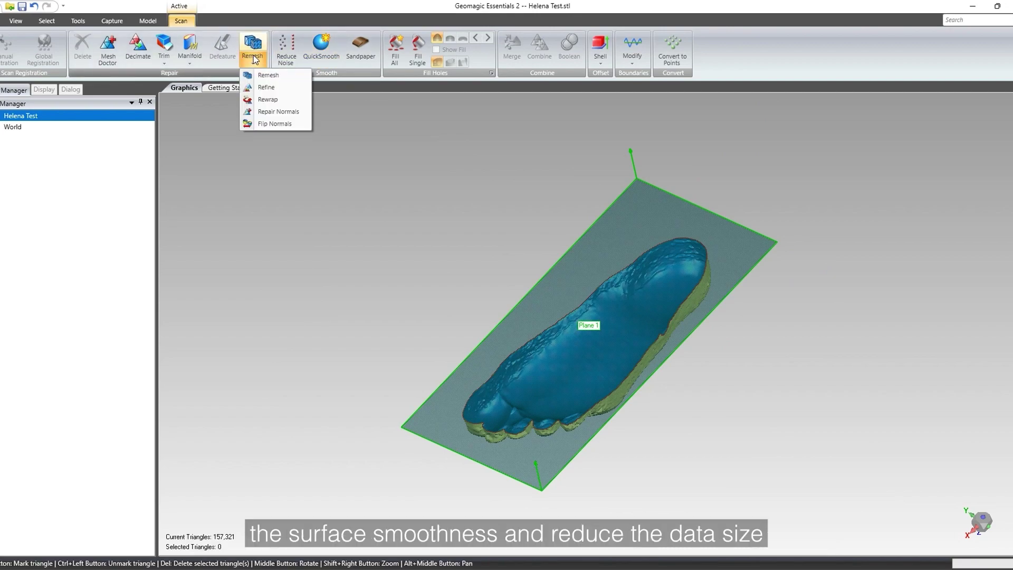
{"action": "left_click", "coordinate": [267, 74]}
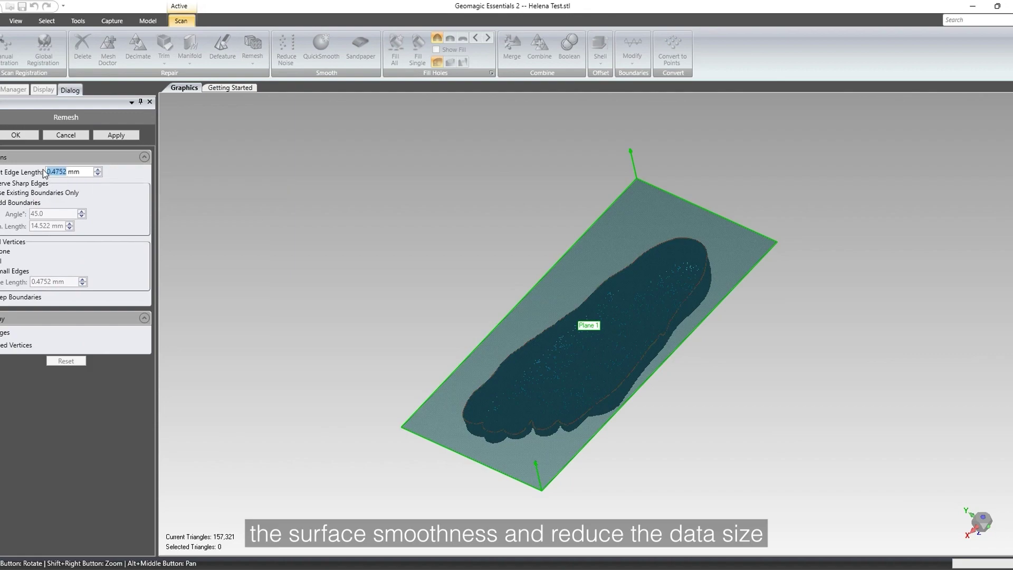
{"action": "left_click", "coordinate": [116, 136]}
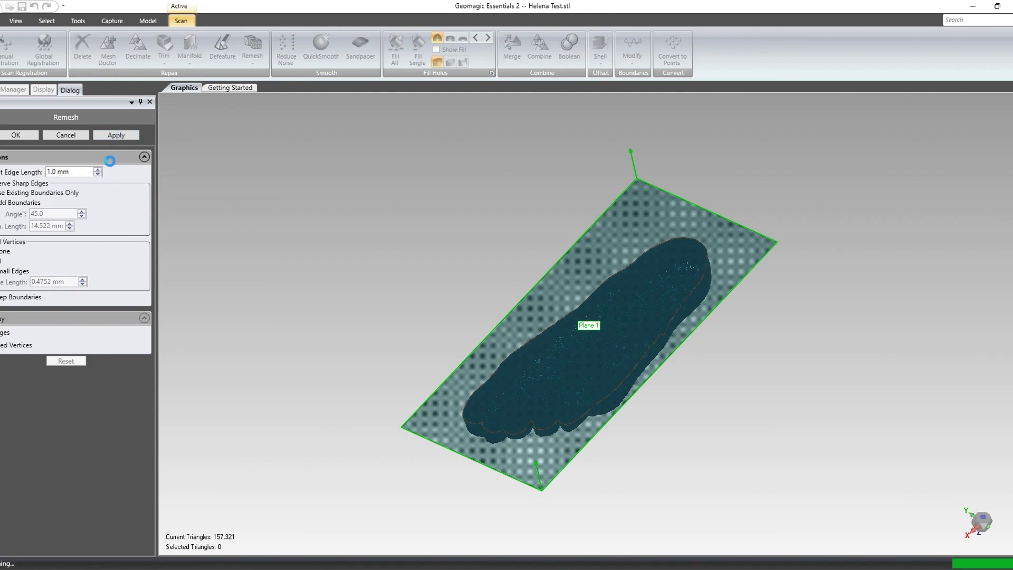
{"action": "left_click", "coordinate": [16, 135]}
- Smooth the foot mesh with QuickSmooth and remesh it again with a target edge length of 1 mm
{"action": "left_click", "coordinate": [321, 48]}
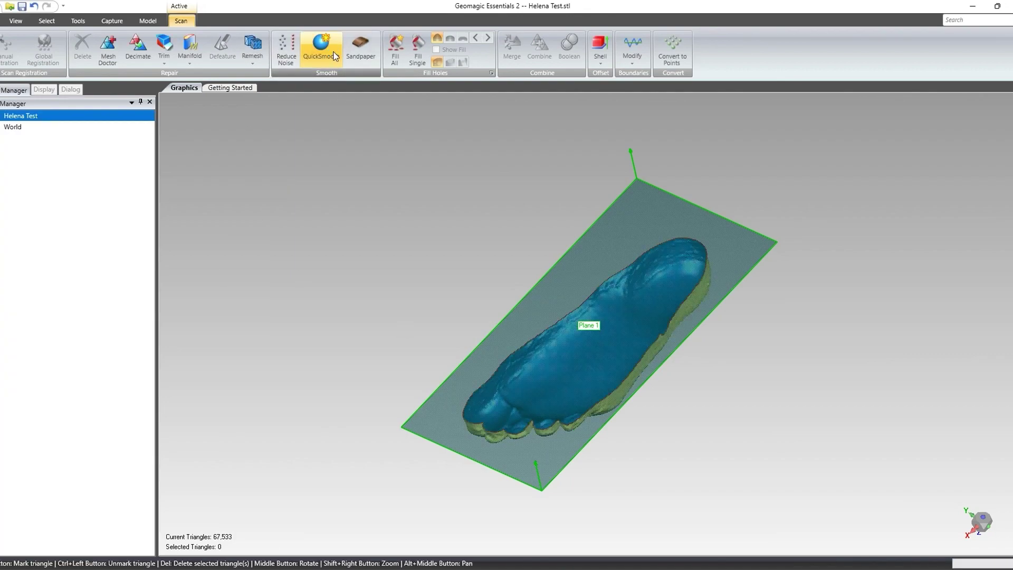
{"action": "left_click", "coordinate": [253, 47]}
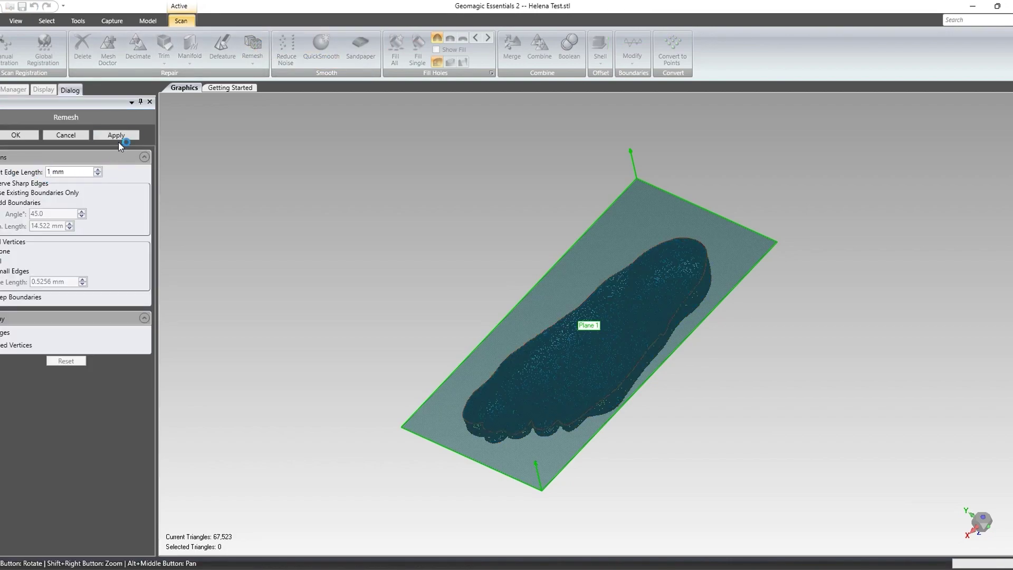
{"action": "left_click", "coordinate": [16, 135]}
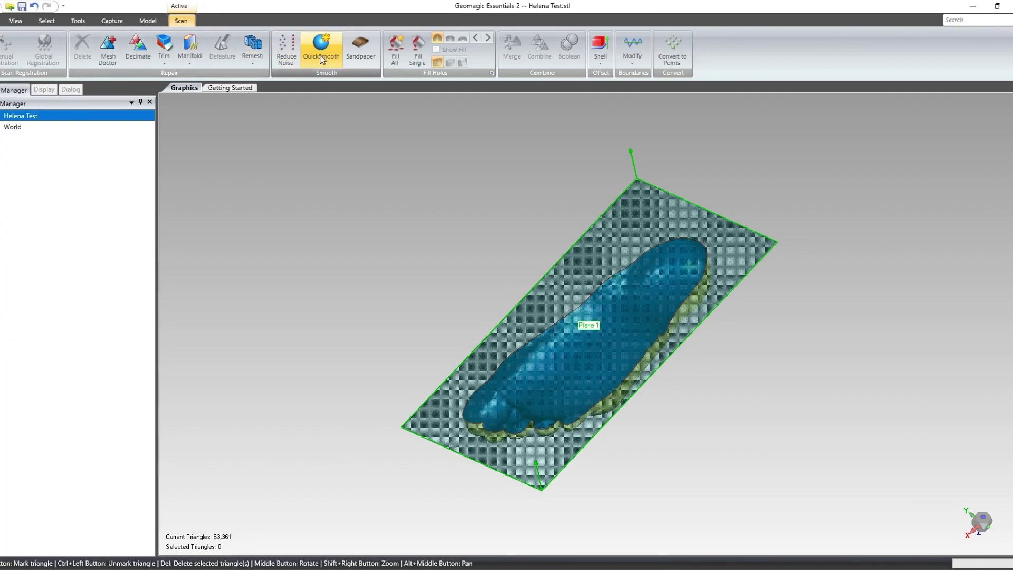
- Check and repair the smoothed foot mesh with Mesh Doctor
{"action": "middle_click_drag", "start_coordinate": [512, 226], "coordinate": [417, 111]}
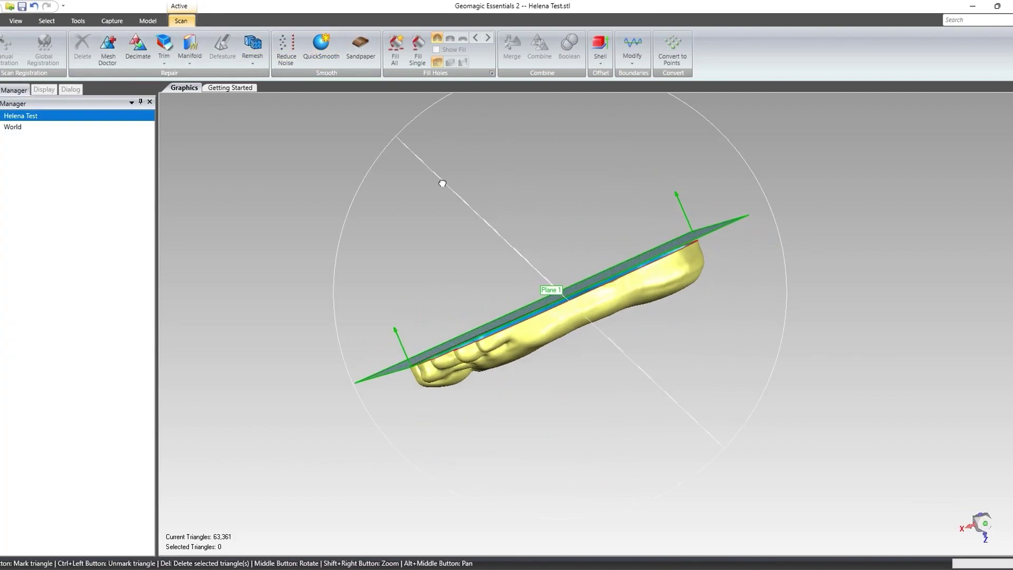
{"action": "left_click", "coordinate": [108, 49]}
{"action": "left_click", "coordinate": [11, 135]}
- Align the foot mesh to the world coordinate system by pairing the world XY plane with Plane 1
{"action": "middle_click_drag", "start_coordinate": [527, 448], "coordinate": [384, 233]}
{"action": "left_click", "coordinate": [78, 21]}
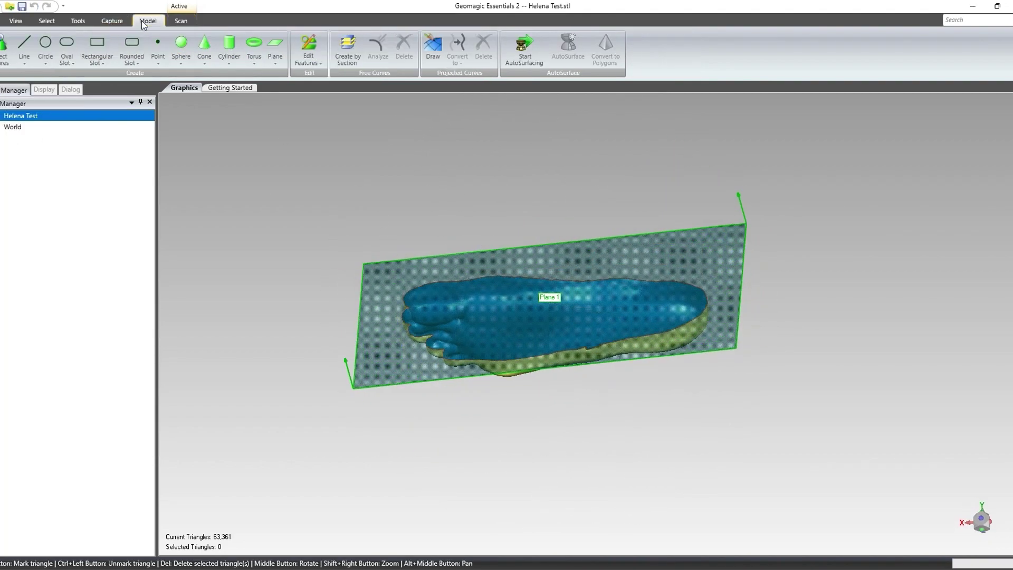
{"action": "left_click", "coordinate": [24, 59]}
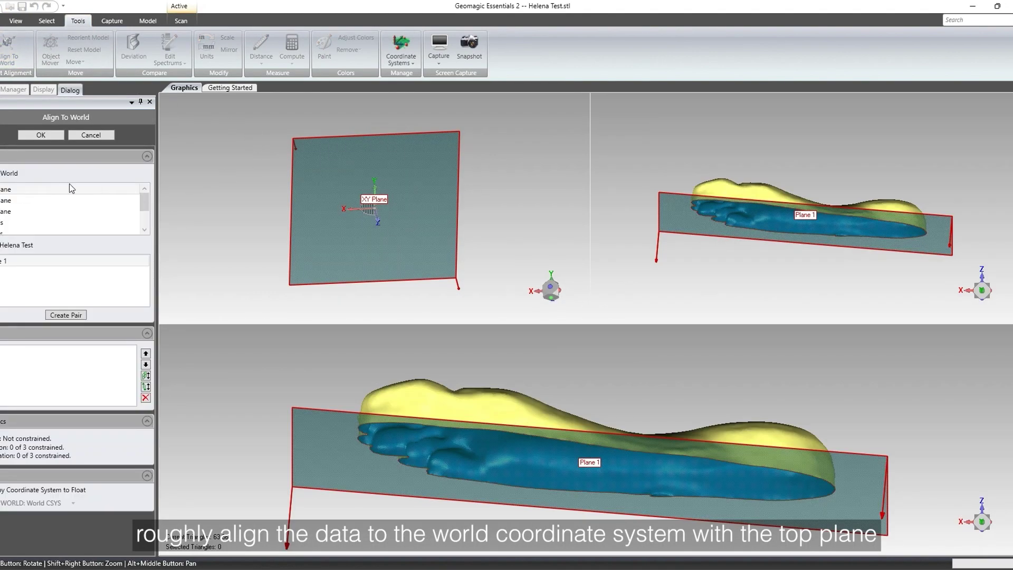
{"action": "left_click", "coordinate": [17, 191]}
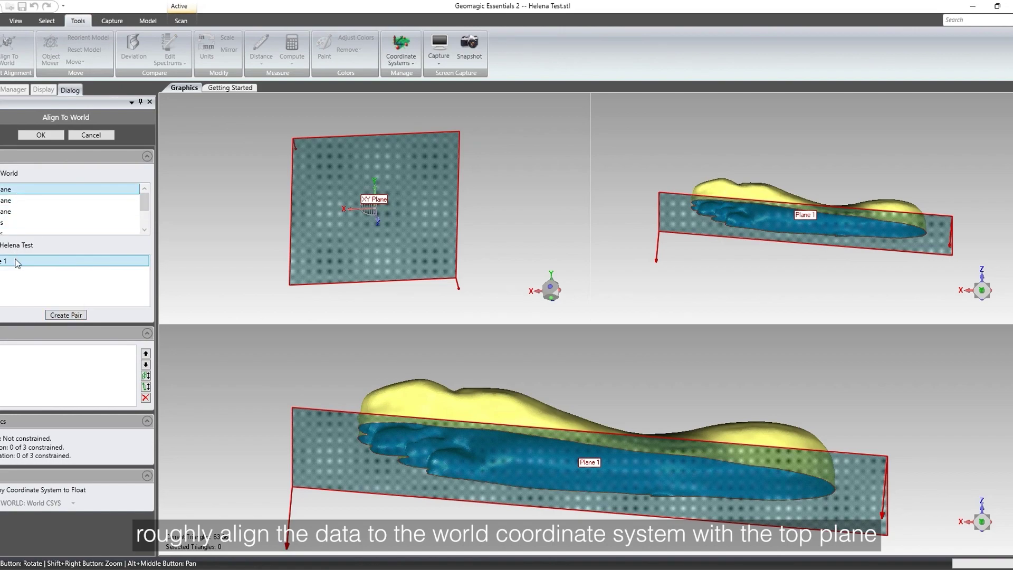
{"action": "left_click", "coordinate": [64, 315]}
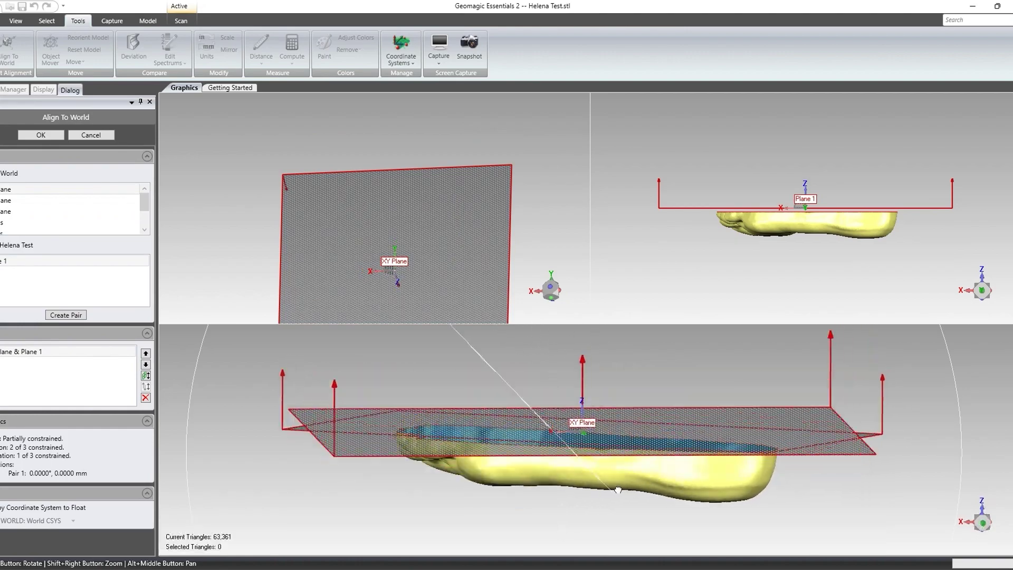
{"action": "left_click", "coordinate": [58, 135]}
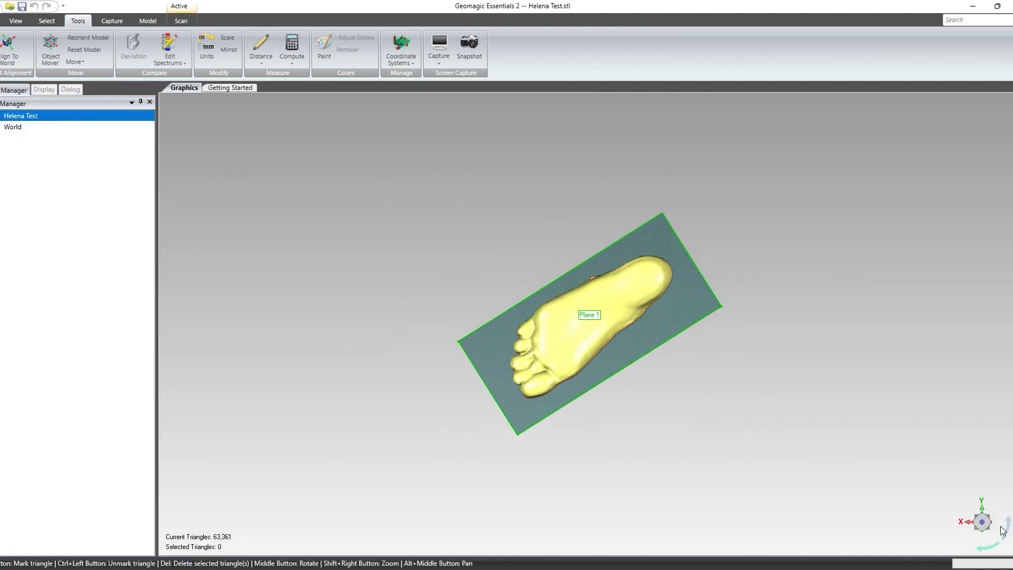
- Rotate the foot about its vertical axis with Object Mover until its length lines up with a world axis
{"action": "left_click", "coordinate": [1008, 524]}
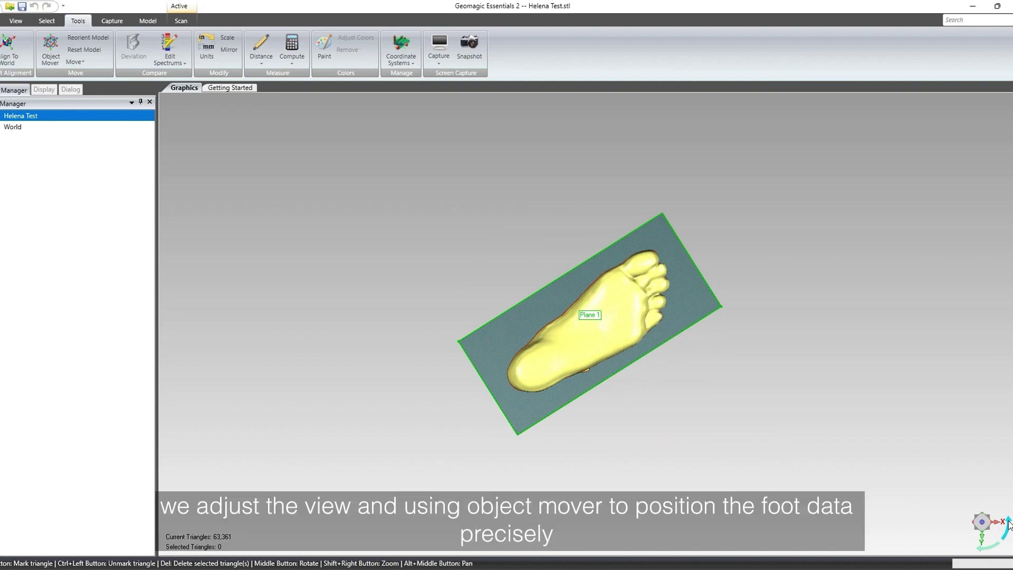
{"action": "left_click", "coordinate": [1009, 524]}
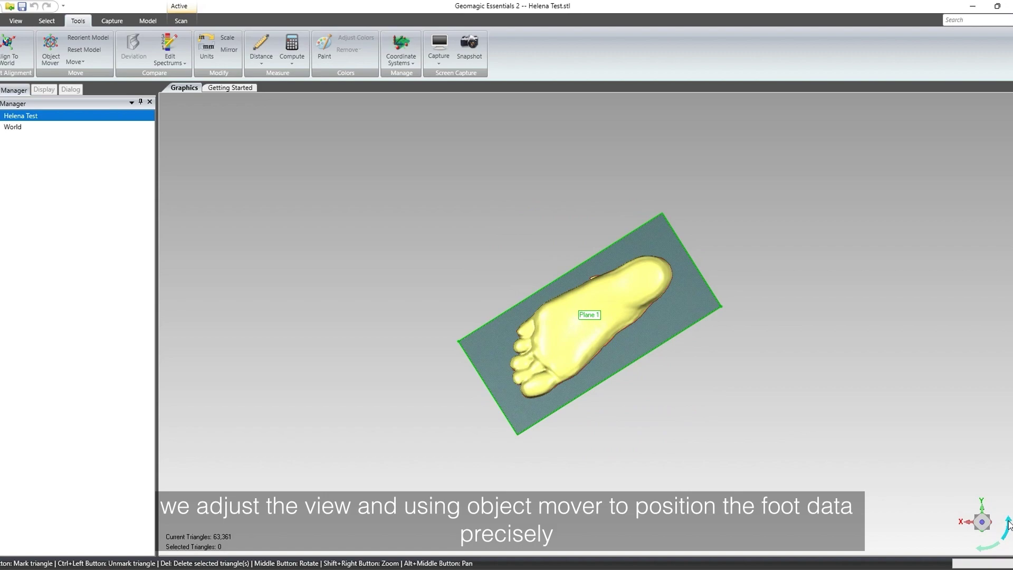
{"action": "left_click", "coordinate": [1008, 523]}
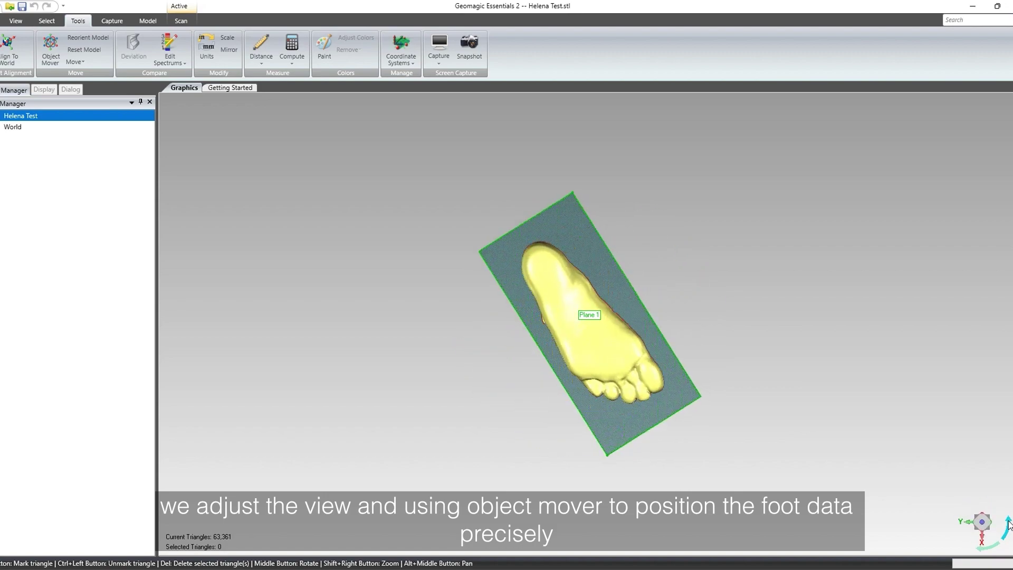
{"action": "left_click", "coordinate": [1008, 523]}
{"action": "left_click", "coordinate": [51, 50]}
{"action": "left_click_drag", "start_coordinate": [730, 277], "coordinate": [649, 141]}
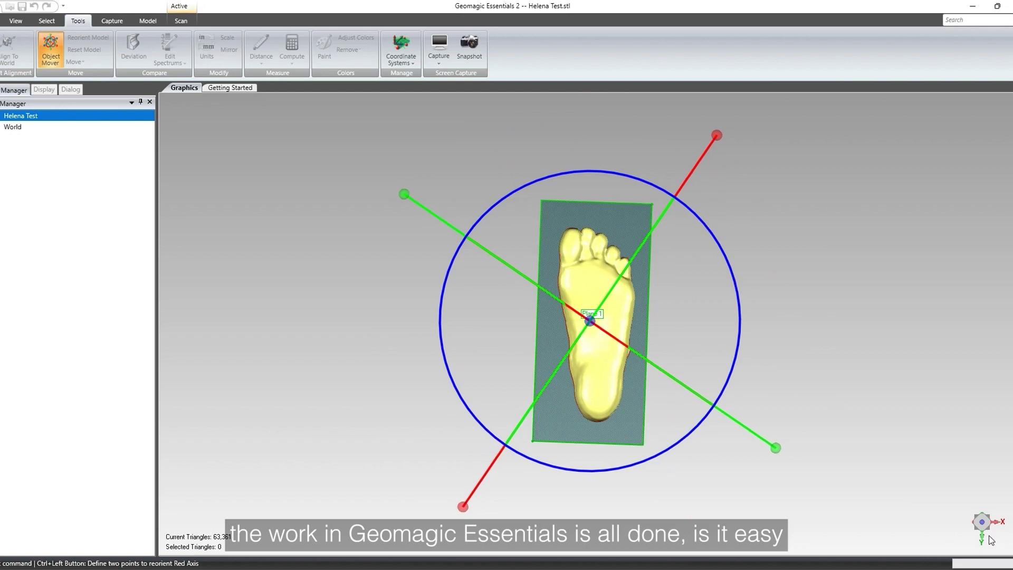
{"action": "left_click", "coordinate": [983, 535]}
{"action": "left_click", "coordinate": [984, 534]}
{"action": "left_click_drag", "start_coordinate": [738, 303], "coordinate": [499, 365]}
- Fine-tune the foot's tilt with Object Mover from a side view, then finish the move and inspect the foot
{"action": "left_click", "coordinate": [996, 521]}
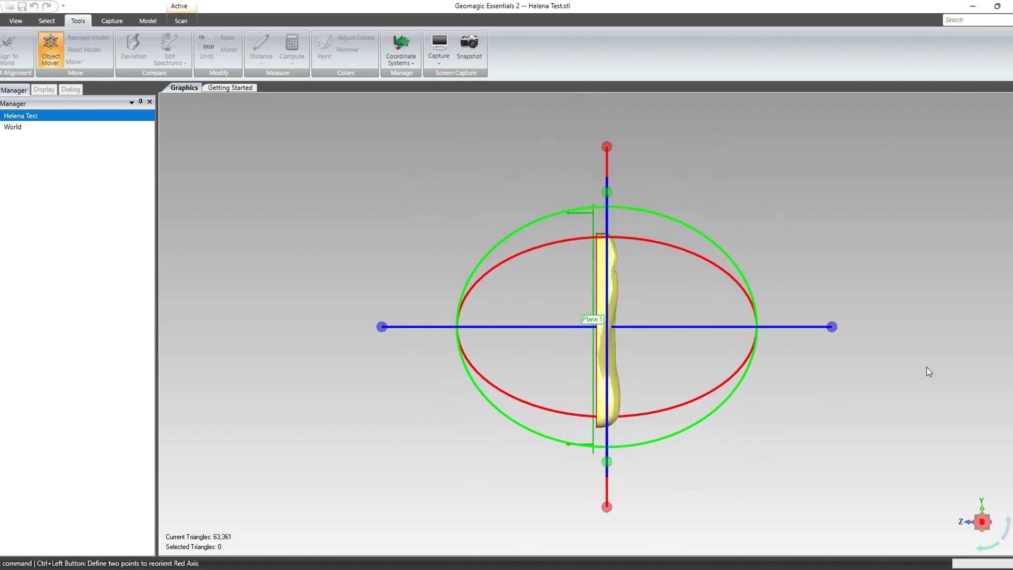
{"action": "left_click", "coordinate": [988, 551]}
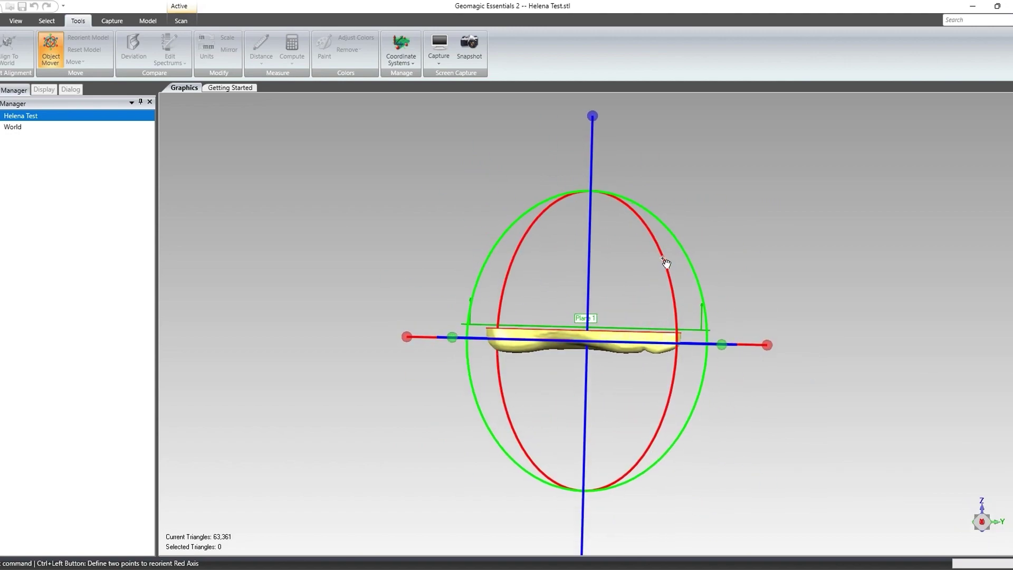
{"action": "key", "text": "Escape"}
{"action": "middle_click_drag", "start_coordinate": [753, 241], "coordinate": [520, 195]}
{"action": "scroll", "coordinate": [562, 327], "scroll_direction": "up", "scroll_amount": 5}
{"action": "middle_click_drag", "start_coordinate": [533, 401], "coordinate": [913, 265]}
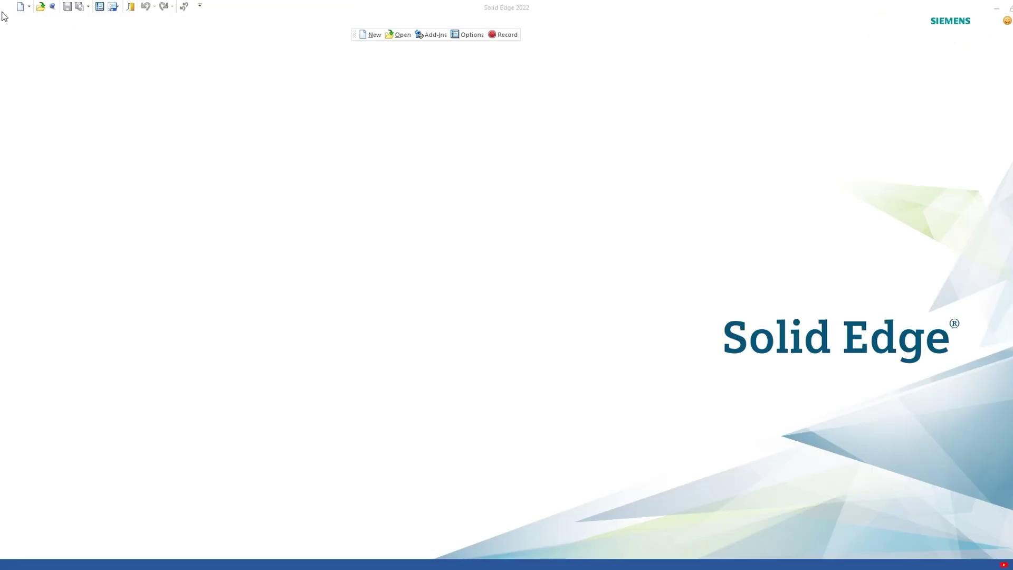
- Switch to Solid Edge and open the foot STL file with millimeters as file units, using the metric part.par template
{"action": "left_click", "coordinate": [2, 13]}
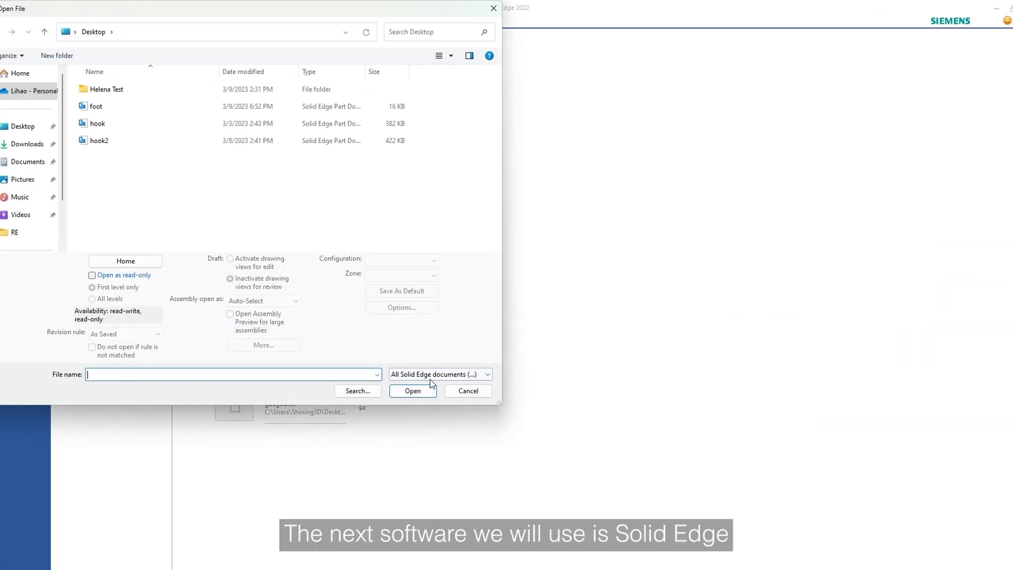
{"action": "left_click", "coordinate": [431, 376]}
{"action": "left_click", "coordinate": [421, 346]}
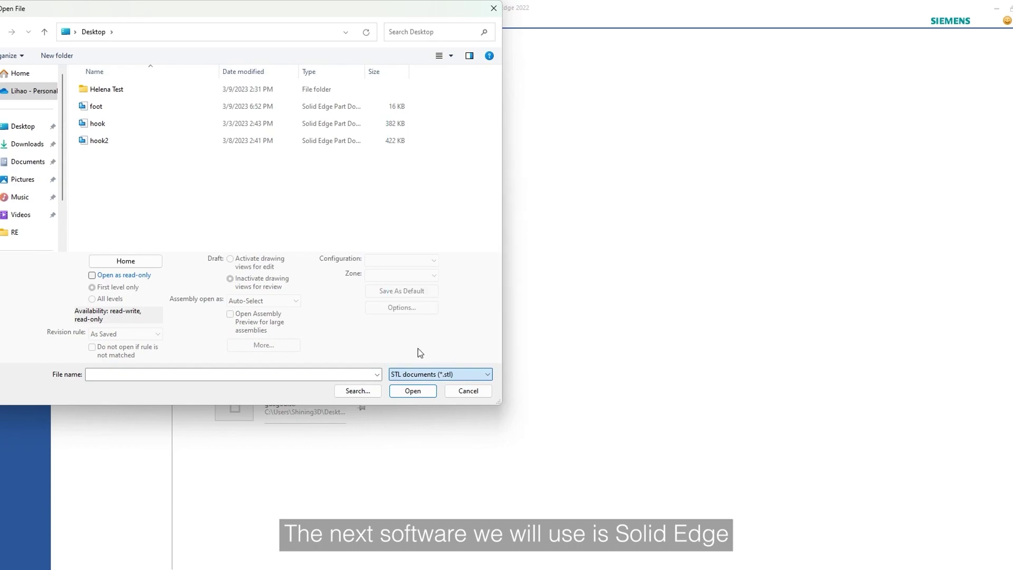
{"action": "left_click", "coordinate": [153, 106]}
{"action": "left_click", "coordinate": [402, 307]}
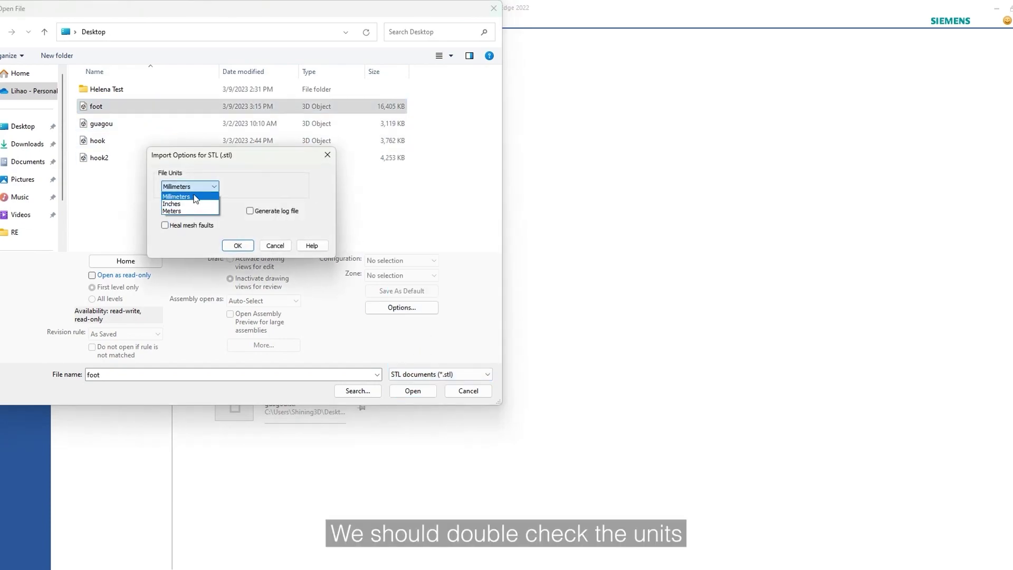
{"action": "left_click", "coordinate": [193, 196]}
{"action": "left_click", "coordinate": [238, 245]}
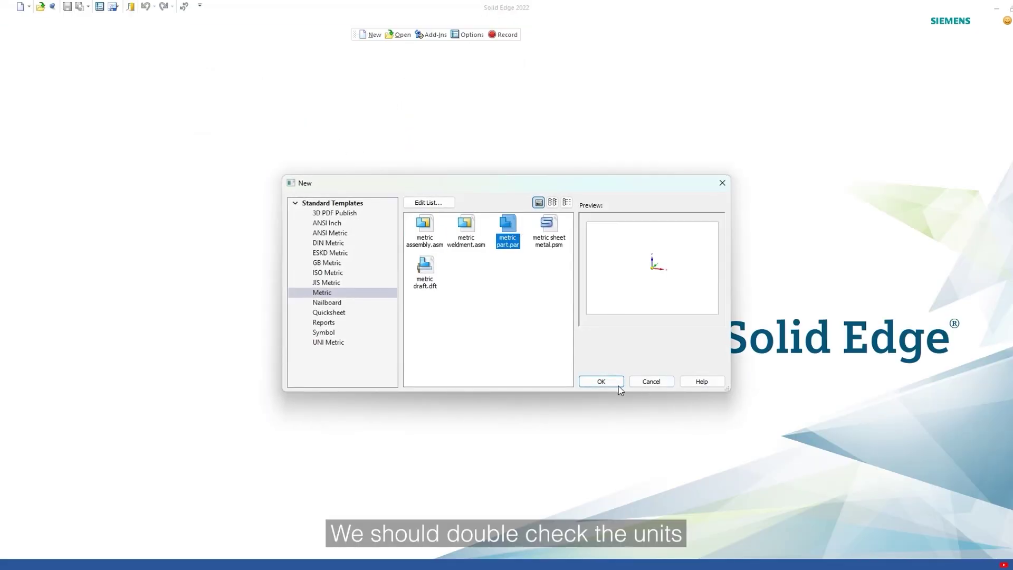
{"action": "left_click", "coordinate": [617, 382]}
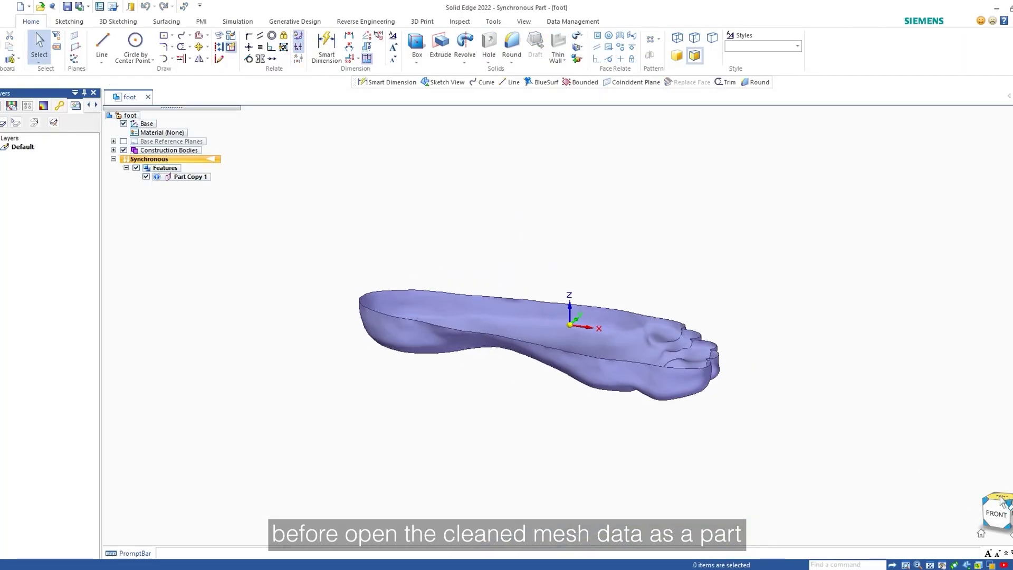
- Insert the insole pattern image Addis - US Womens 6.5 E-1.png over the foot in the top view, using a transparent color
{"action": "left_click", "coordinate": [1001, 501]}
{"action": "left_click", "coordinate": [69, 22]}
{"action": "left_click", "coordinate": [493, 38]}
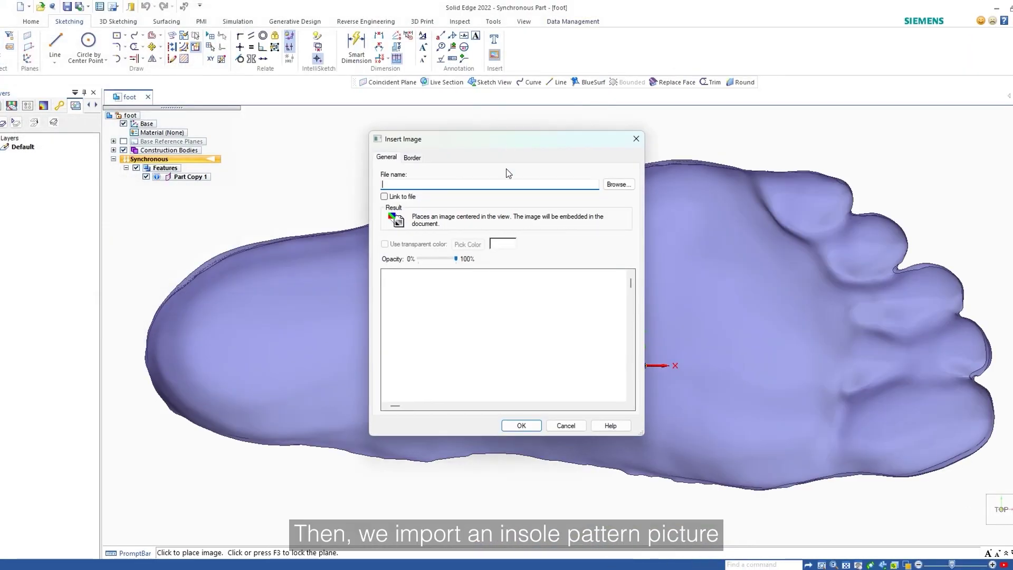
{"action": "left_click", "coordinate": [618, 184]}
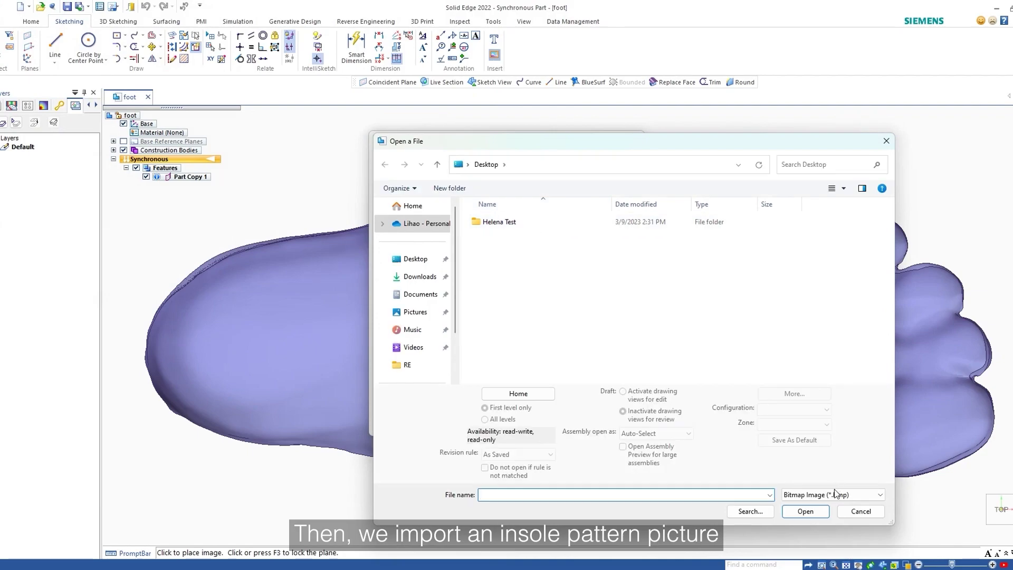
{"action": "left_click", "coordinate": [833, 495]}
{"action": "left_click", "coordinate": [823, 527]}
{"action": "left_click", "coordinate": [522, 238]}
{"action": "left_click", "coordinate": [806, 511]}
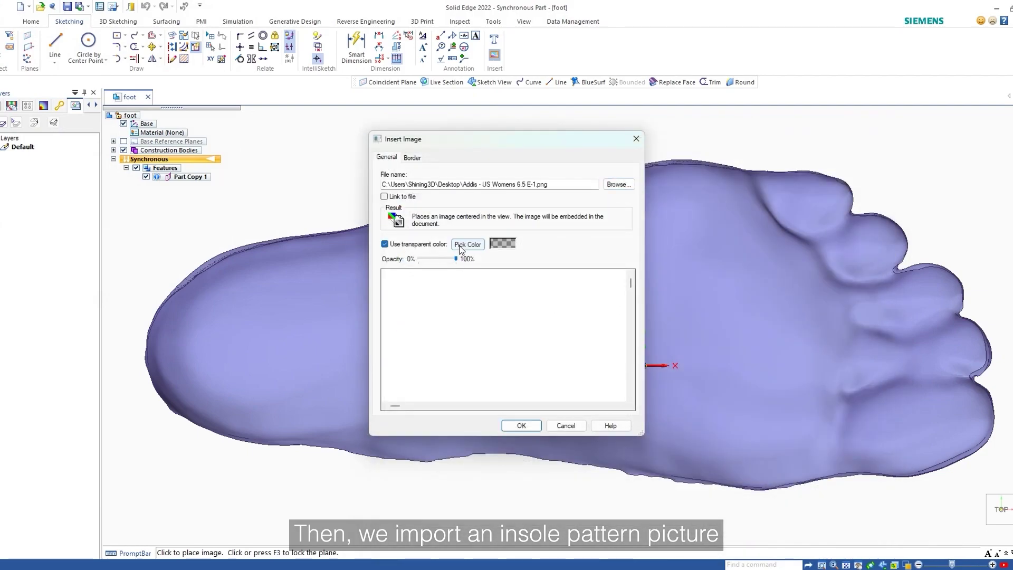
{"action": "left_click", "coordinate": [524, 422]}
{"action": "left_click", "coordinate": [589, 343]}
- Halve the pattern image's width to 224.90 mm and move the image so it is centered over the foot
{"action": "scroll", "coordinate": [589, 343], "scroll_direction": "down", "scroll_amount": 5}
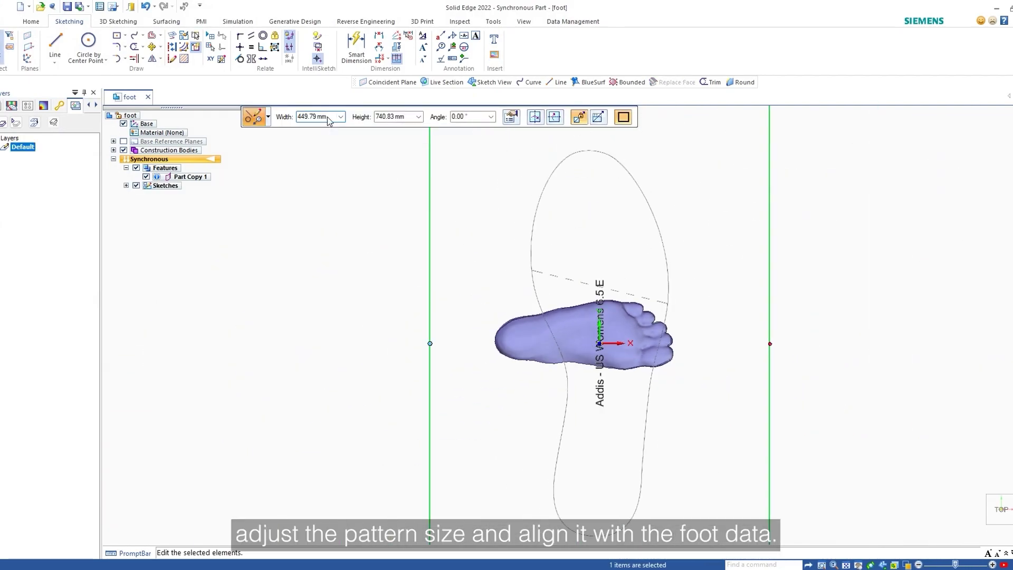
{"action": "type", "text": "/2"}
{"action": "key", "text": "Tab"}
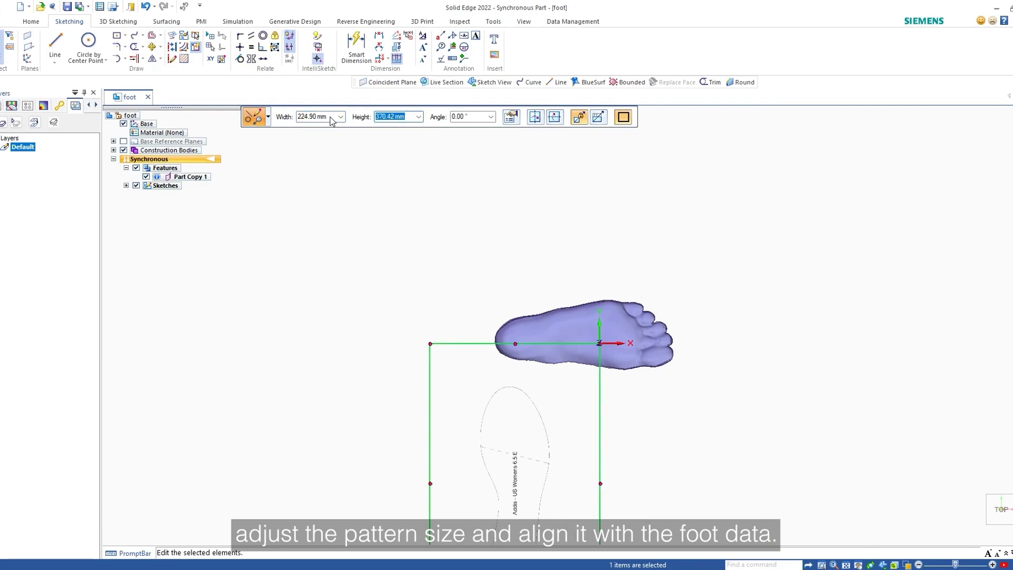
{"action": "left_click_drag", "start_coordinate": [637, 243], "coordinate": [620, 210]}
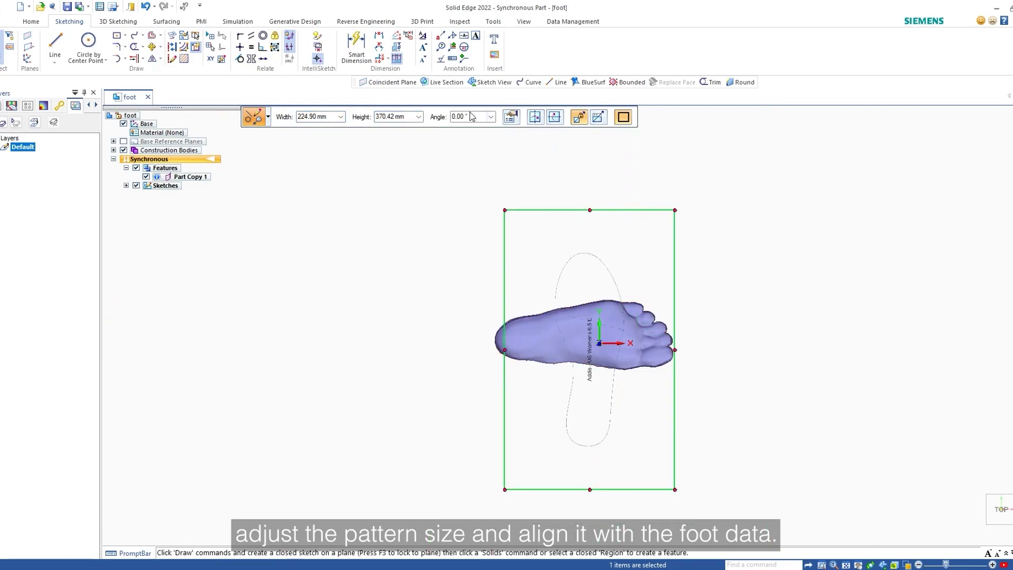
- Rotate the pattern image to -89° and flip it to suit the foot's side
{"action": "left_click", "coordinate": [471, 119]}
{"action": "type", "text": "-89"}
{"action": "key", "text": "Return"}
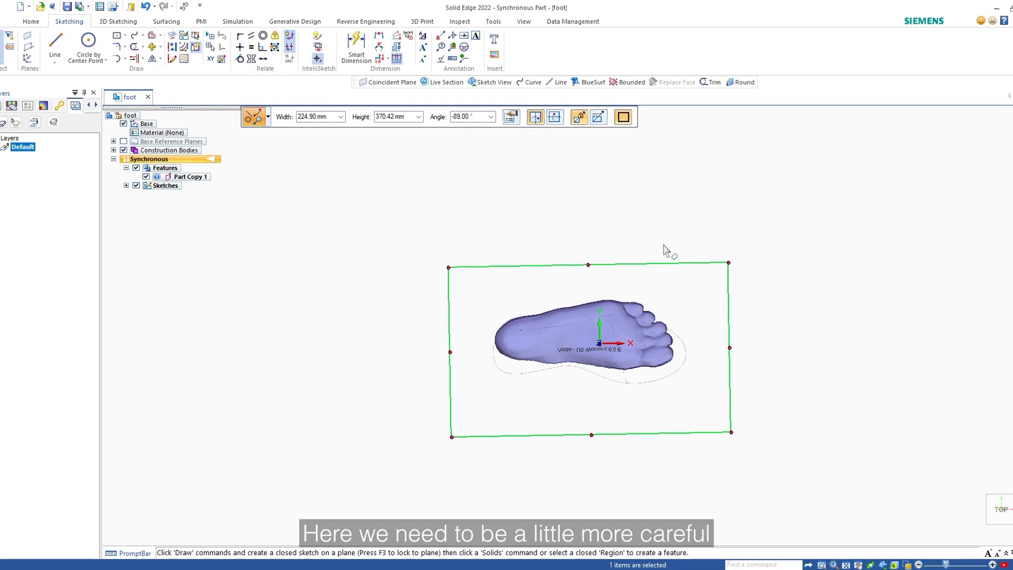
- Nudge the pattern image until the insole outline fits around the foot, then deselect it
{"action": "scroll", "coordinate": [649, 261], "scroll_direction": "up", "scroll_amount": 3}
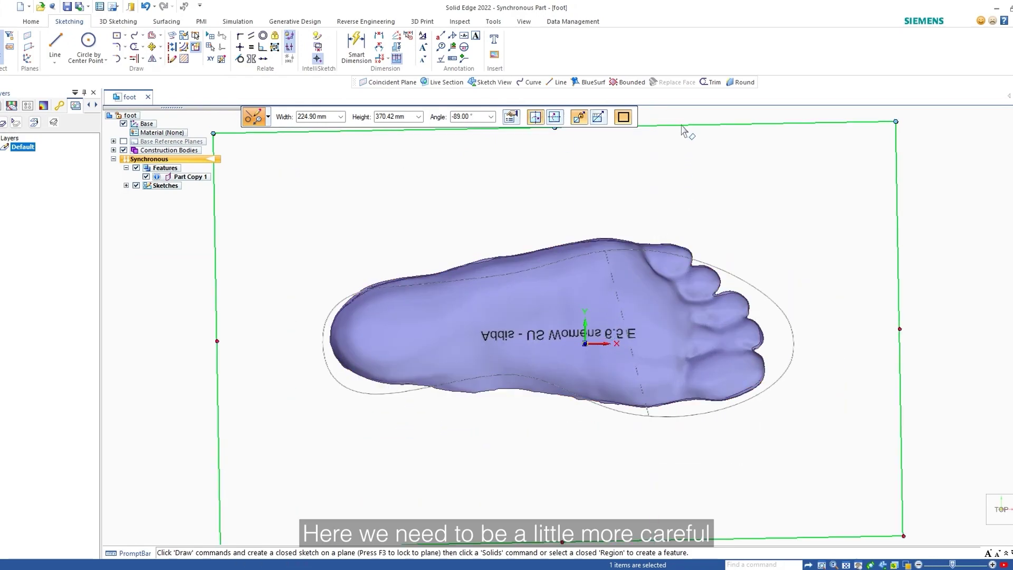
{"action": "left_click_drag", "start_coordinate": [680, 118], "coordinate": [680, 118]}
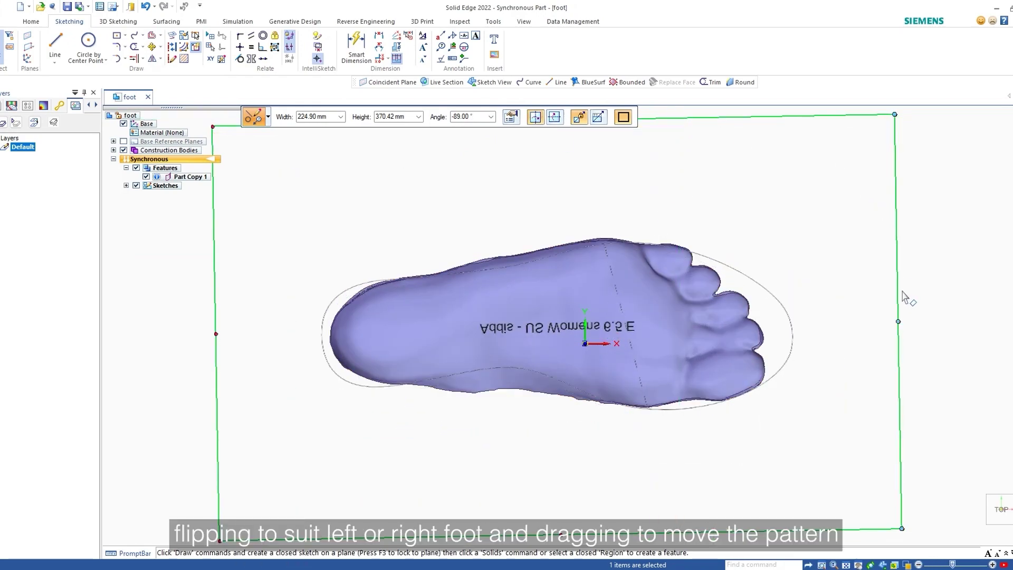
{"action": "left_click_drag", "start_coordinate": [898, 291], "coordinate": [895, 289]}
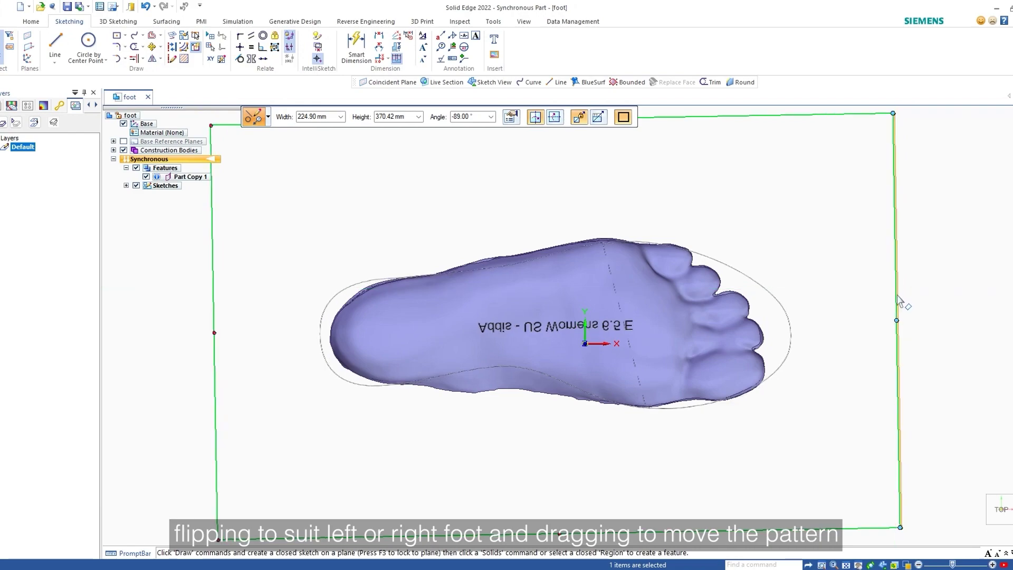
{"action": "left_click_drag", "start_coordinate": [897, 336], "coordinate": [900, 338]}
{"action": "left_click", "coordinate": [990, 452]}
- Create a coincident plane on the base XY plane and move it about 34 mm down to the underside of the foot
{"action": "scroll", "coordinate": [678, 412], "scroll_direction": "down", "scroll_amount": 3}
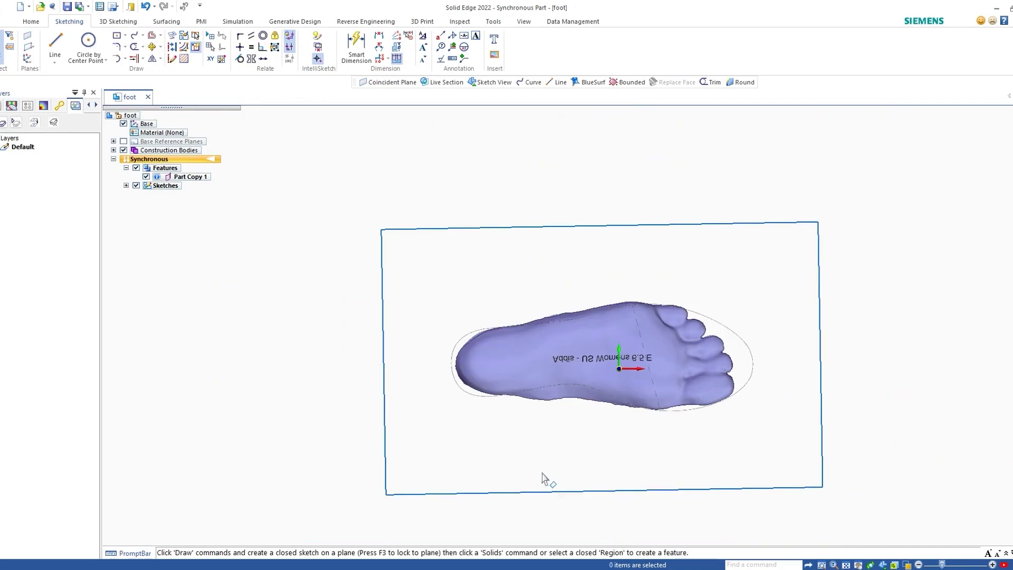
{"action": "middle_click_drag", "start_coordinate": [238, 130], "coordinate": [543, 271]}
{"action": "left_click", "coordinate": [387, 81]}
{"action": "middle_click_drag", "start_coordinate": [633, 327], "coordinate": [621, 364]}
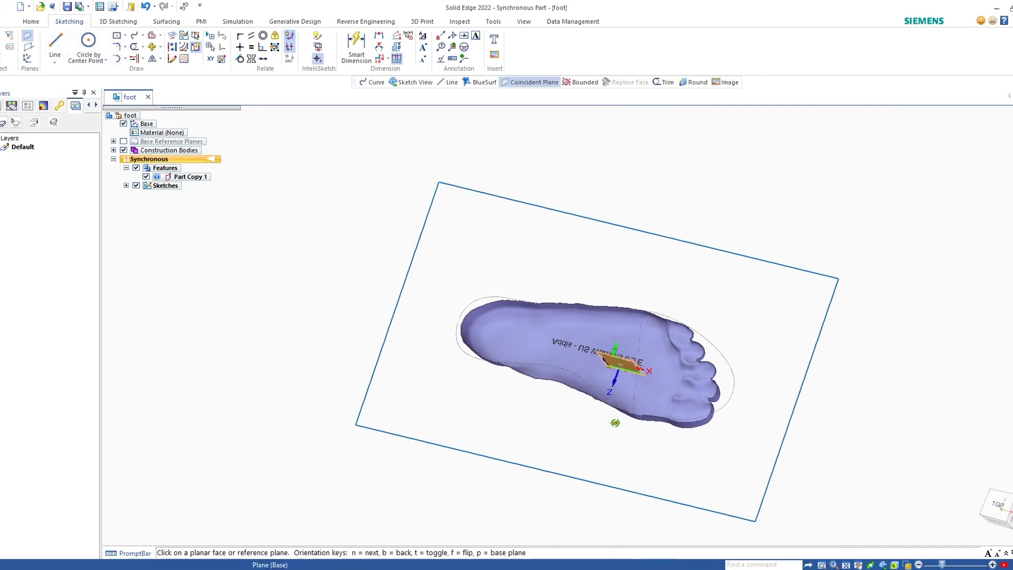
{"action": "left_click", "coordinate": [633, 369]}
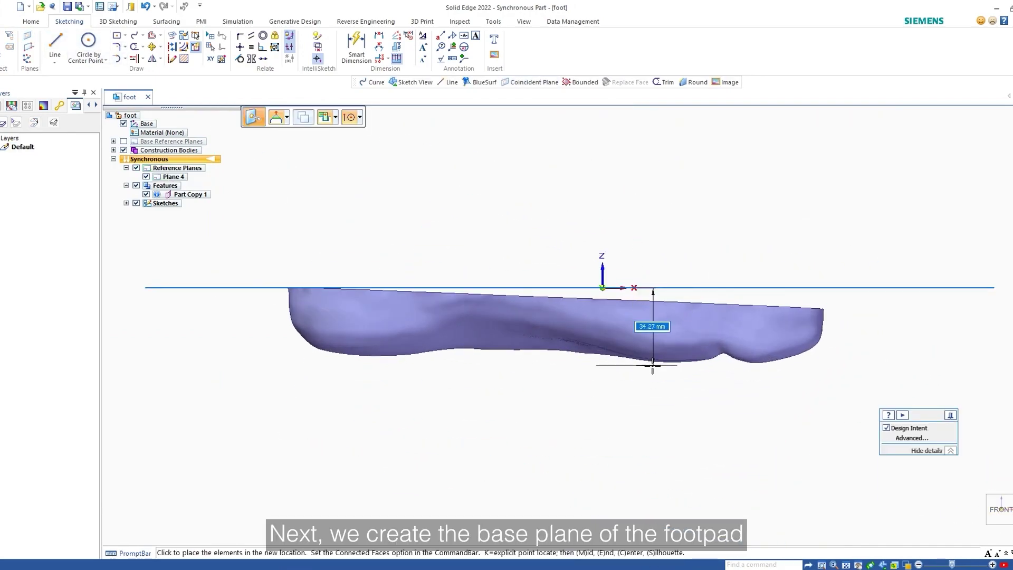
{"action": "left_click", "coordinate": [652, 364]}
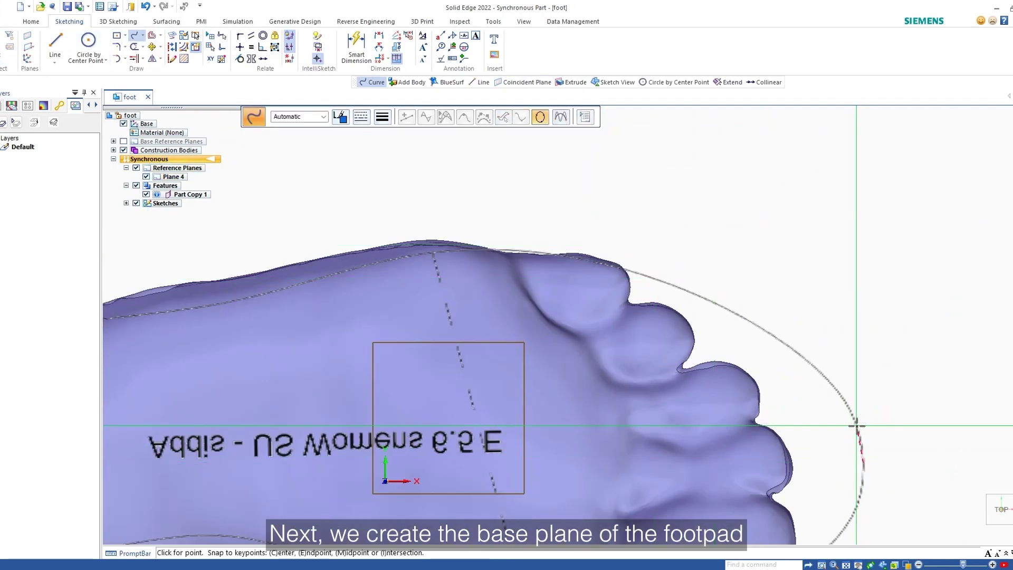
- Trace the insole pattern's edge with a closed curve from the toe tip along the little-toe side toward the heel
{"action": "left_click", "coordinate": [856, 426]}
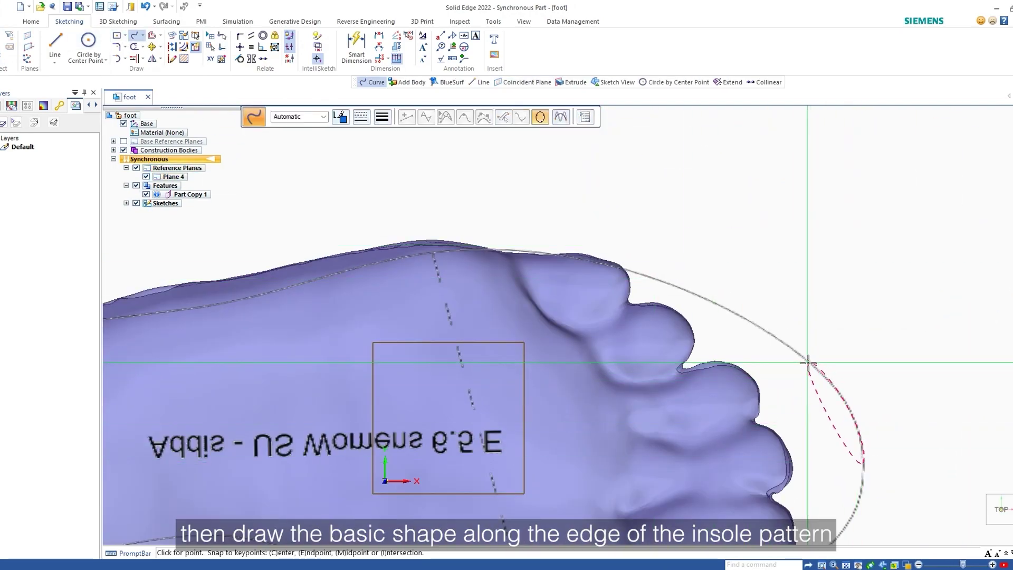
{"action": "scroll", "coordinate": [685, 289], "scroll_direction": "up", "scroll_amount": 6}
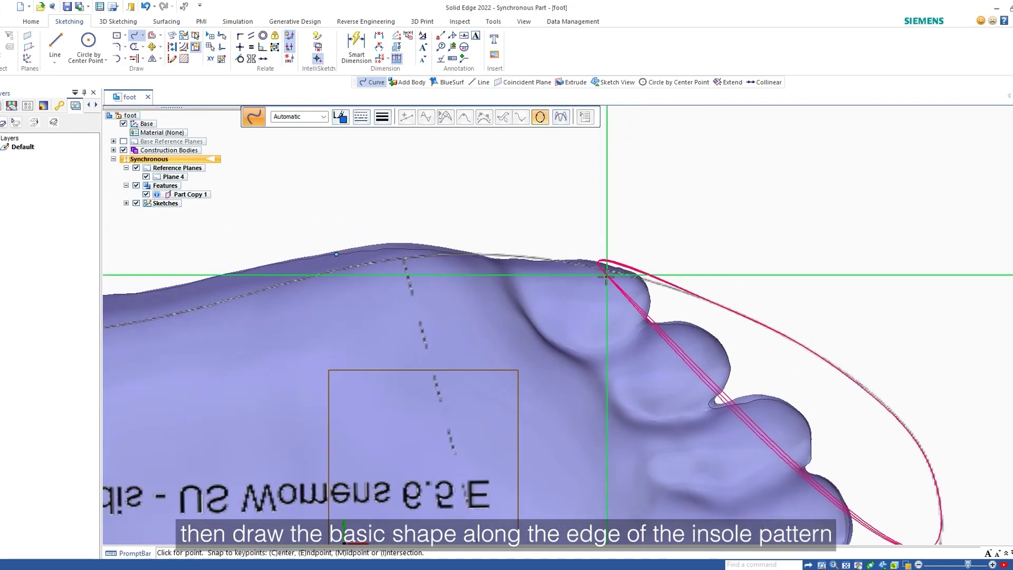
{"action": "scroll", "coordinate": [505, 253], "scroll_direction": "down", "scroll_amount": 5}
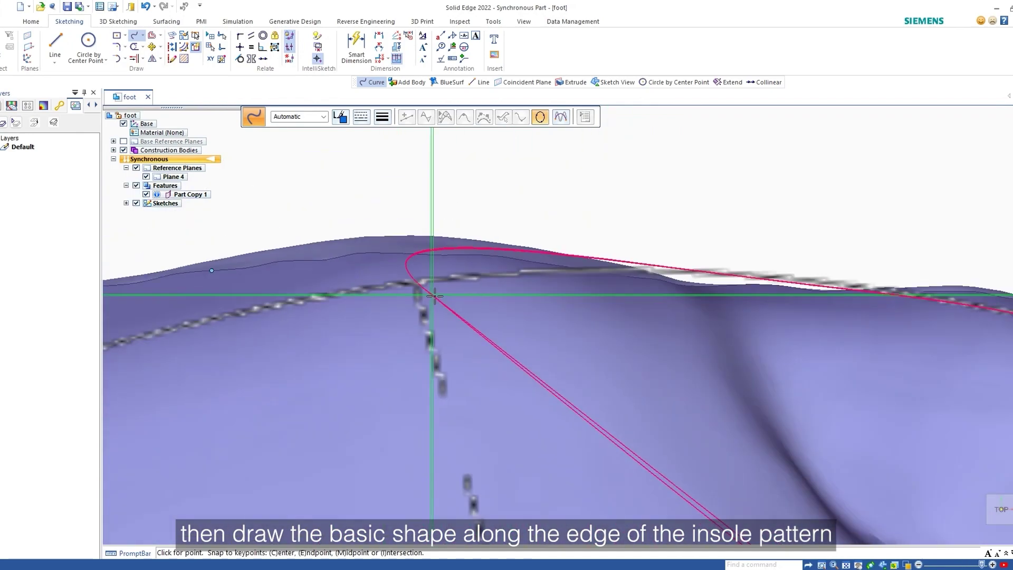
{"action": "scroll", "coordinate": [357, 380], "scroll_direction": "down", "scroll_amount": 3}
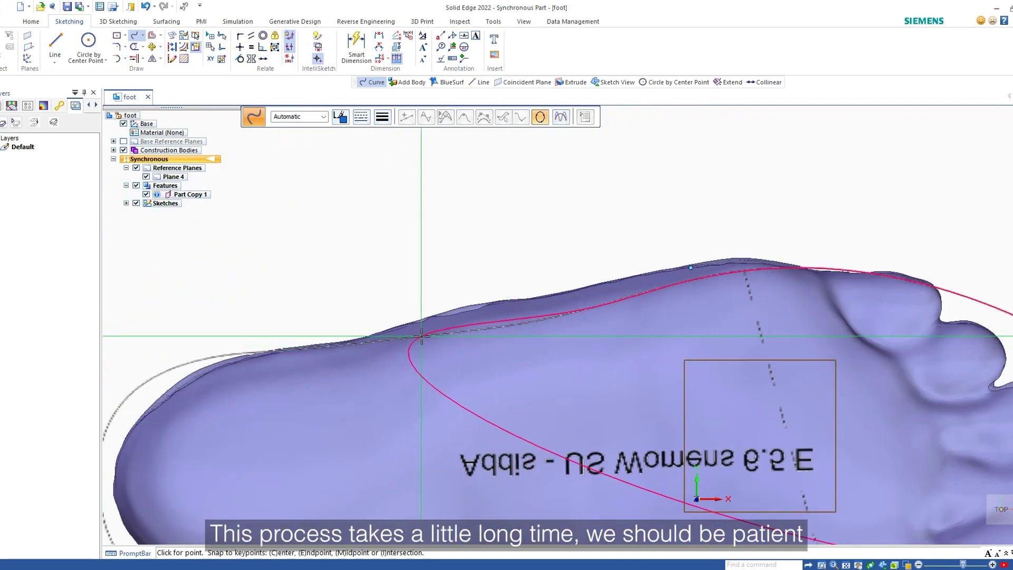
{"action": "scroll", "coordinate": [348, 312], "scroll_direction": "up", "scroll_amount": 5}
{"action": "scroll", "coordinate": [365, 289], "scroll_direction": "down", "scroll_amount": 3}
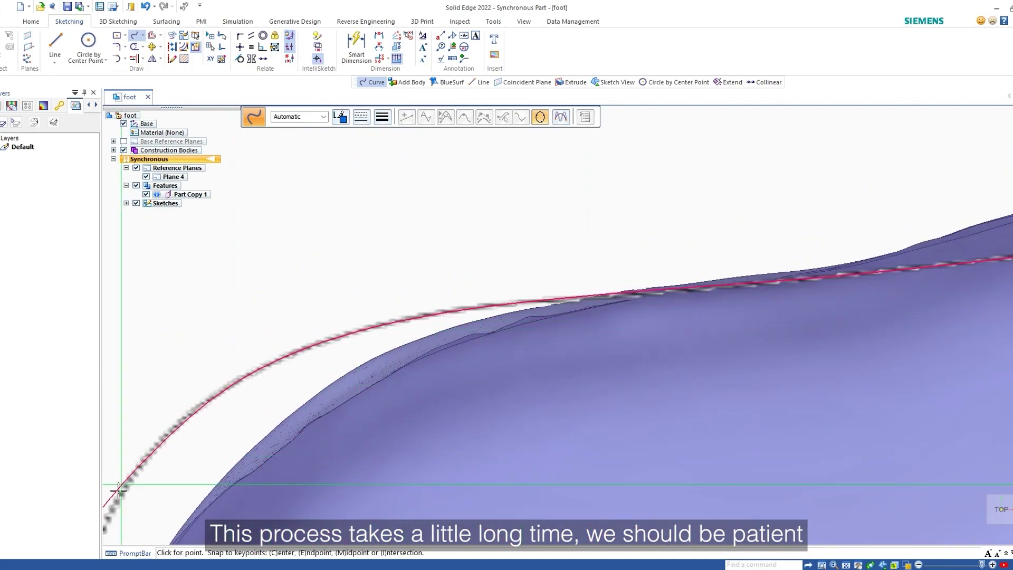
- Continue the insole outline curve around the heel, placing points along the pattern's edge
{"action": "scroll", "coordinate": [486, 234], "scroll_direction": "down", "scroll_amount": 4}
{"action": "scroll", "coordinate": [400, 325], "scroll_direction": "up", "scroll_amount": 3}
{"action": "left_click", "coordinate": [405, 397]}
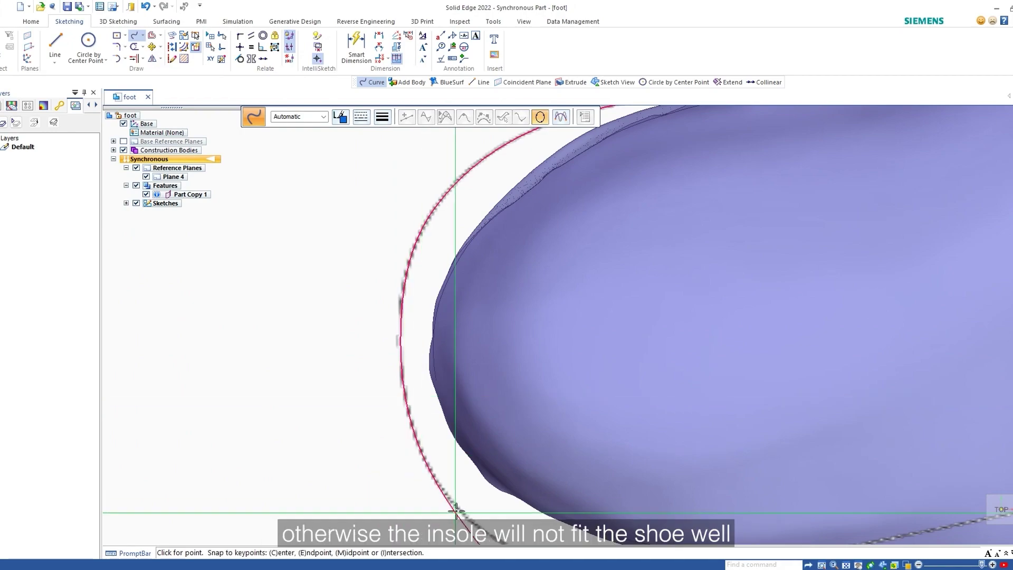
{"action": "left_click", "coordinate": [455, 512]}
{"action": "scroll", "coordinate": [481, 281], "scroll_direction": "down", "scroll_amount": 3}
{"action": "scroll", "coordinate": [533, 448], "scroll_direction": "up", "scroll_amount": 4}
{"action": "left_click", "coordinate": [418, 292]}
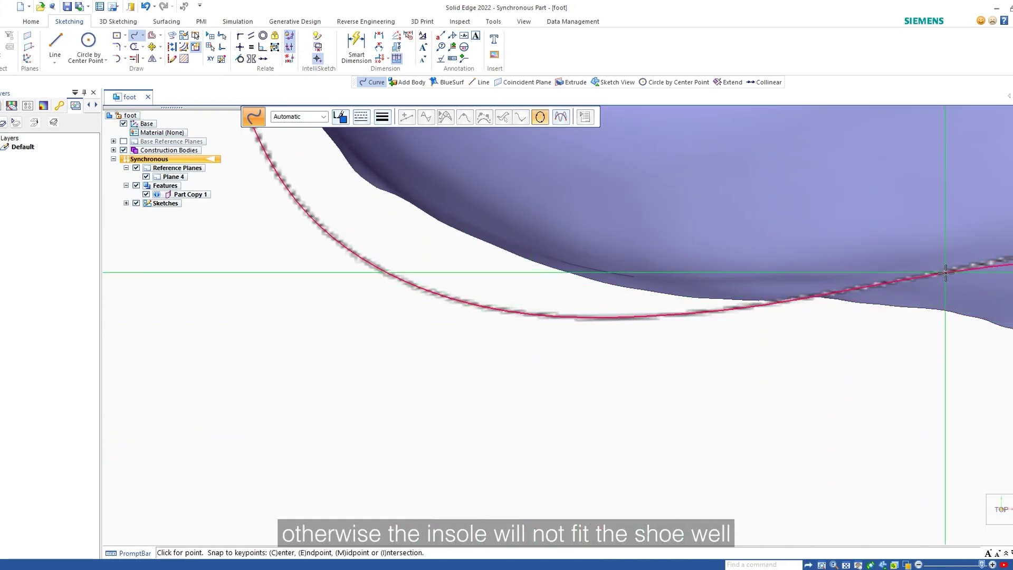
- Continue the outline curve along the pattern's arch side up to the ball of the foot
{"action": "middle_click_drag", "start_coordinate": [945, 272], "coordinate": [480, 340]}
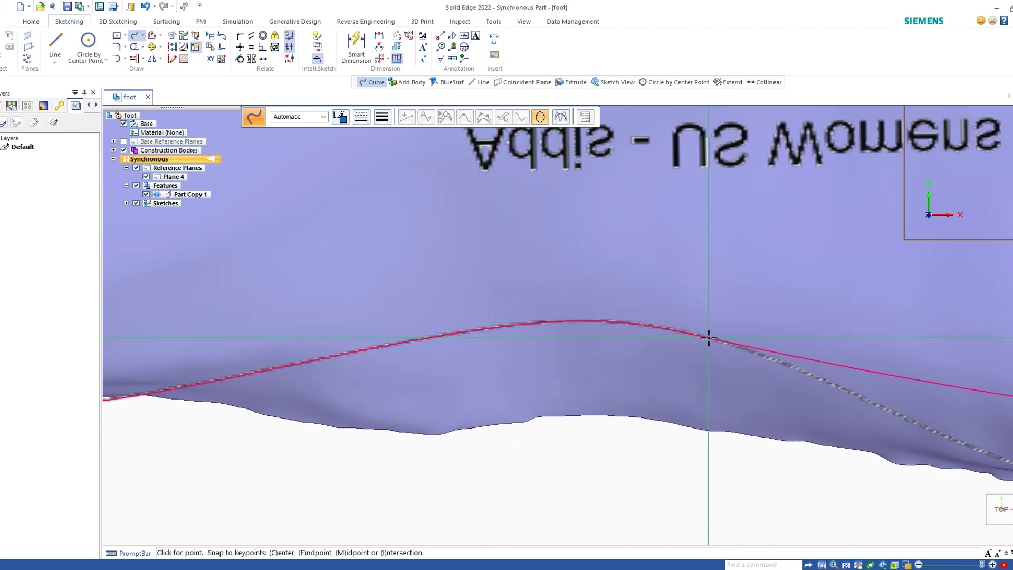
{"action": "left_click", "coordinate": [962, 442]}
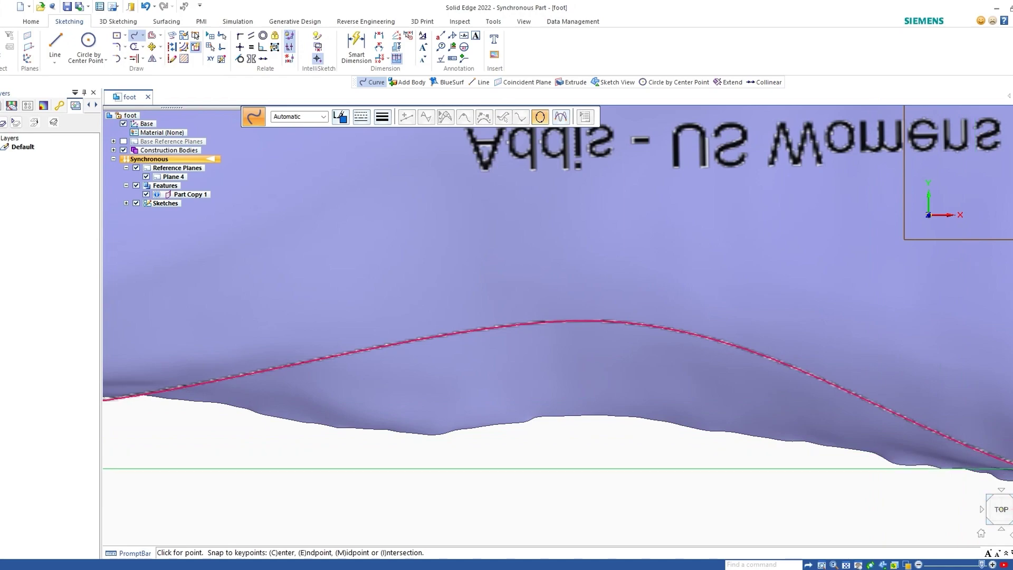
{"action": "middle_click_drag", "start_coordinate": [997, 466], "coordinate": [588, 374], "text": "shift"}
{"action": "scroll", "coordinate": [588, 373], "scroll_direction": "up", "scroll_amount": 2}
{"action": "scroll", "coordinate": [807, 422], "scroll_direction": "down", "scroll_amount": 3}
{"action": "scroll", "coordinate": [815, 427], "scroll_direction": "up", "scroll_amount": 5}
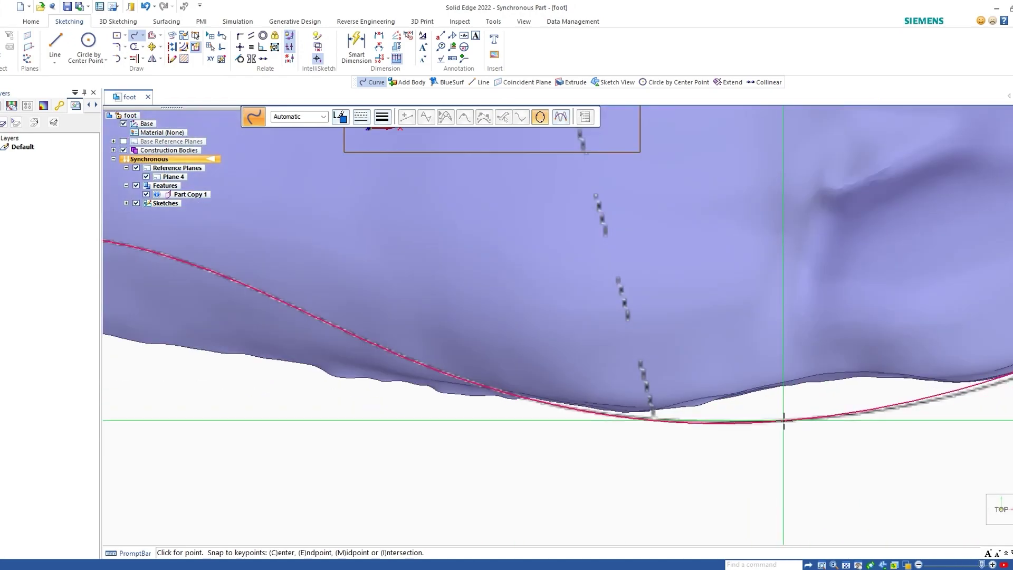
- Carry the outline curve around the big-toe edge and finish it as a closed insole shape
{"action": "scroll", "coordinate": [793, 424], "scroll_direction": "down", "scroll_amount": 2}
{"action": "scroll", "coordinate": [793, 426], "scroll_direction": "down", "scroll_amount": 3}
{"action": "scroll", "coordinate": [896, 406], "scroll_direction": "up", "scroll_amount": 4}
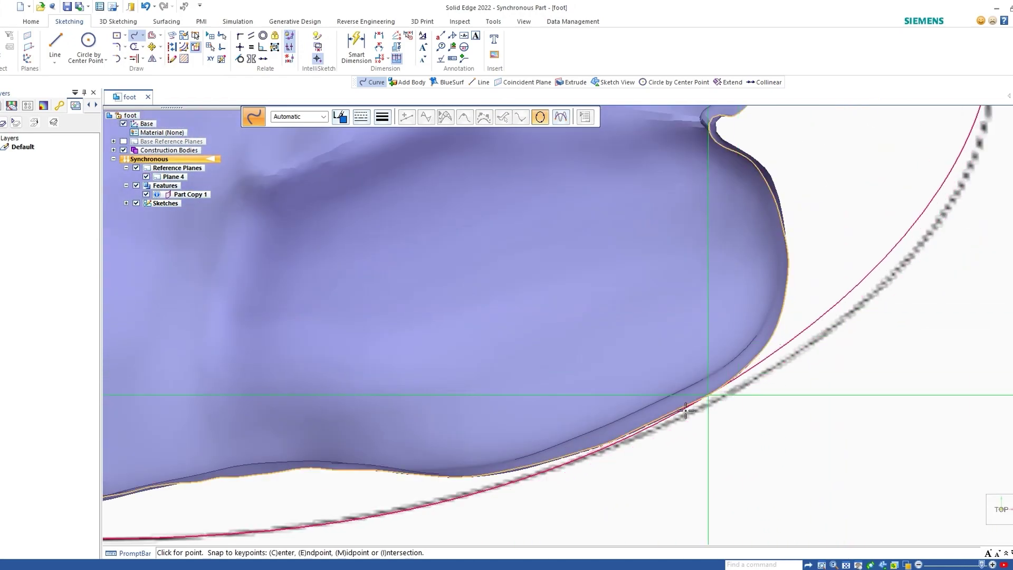
{"action": "left_click", "coordinate": [520, 477]}
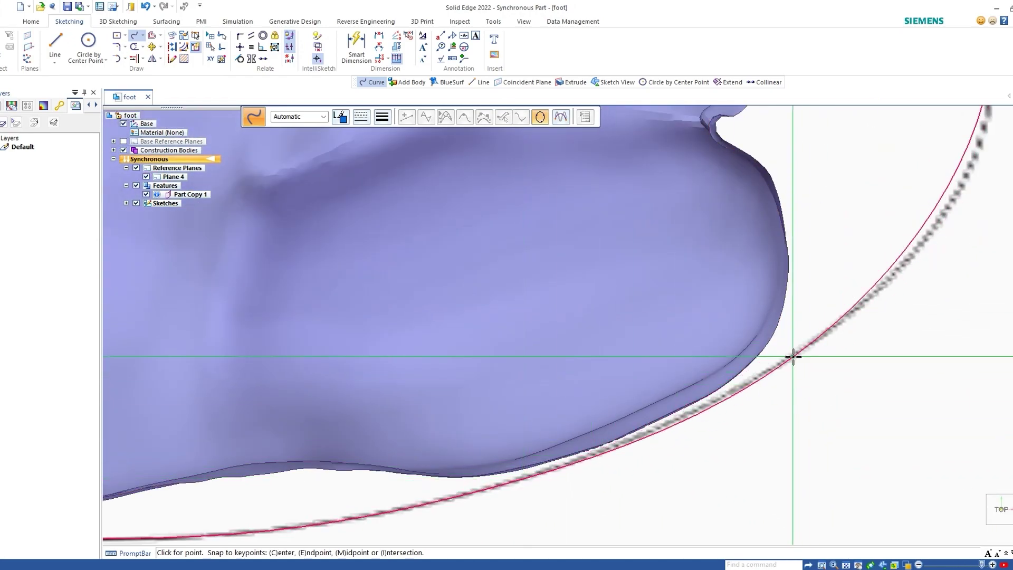
{"action": "scroll", "coordinate": [976, 156], "scroll_direction": "down", "scroll_amount": 4}
{"action": "right_click", "coordinate": [972, 156]}
{"action": "scroll", "coordinate": [925, 276], "scroll_direction": "down", "scroll_amount": 3}
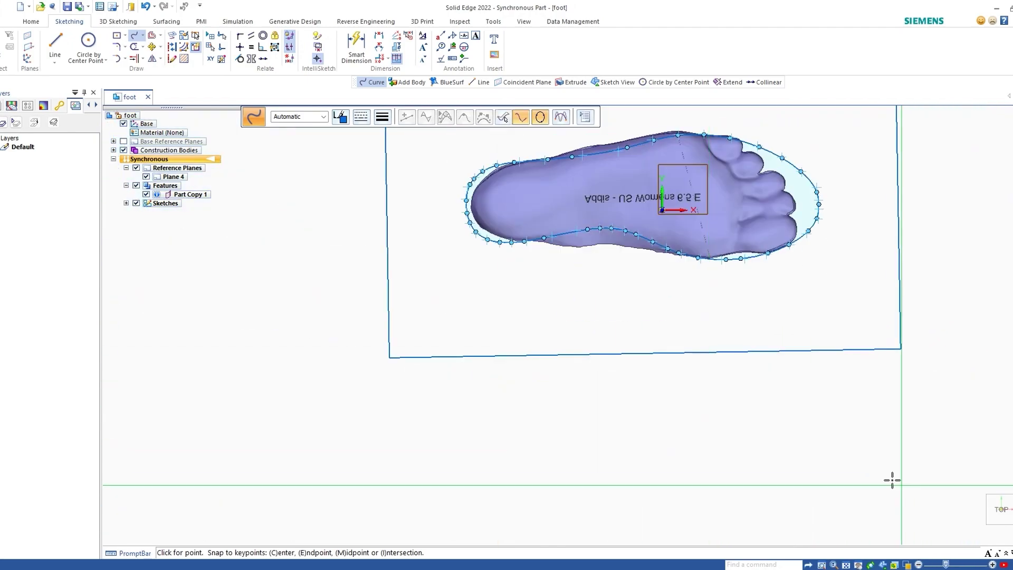
{"action": "key", "text": "Escape"}
- Add a new part body and extrude the closed insole outline downward to form a thin base plate
{"action": "left_click", "coordinate": [601, 71]}
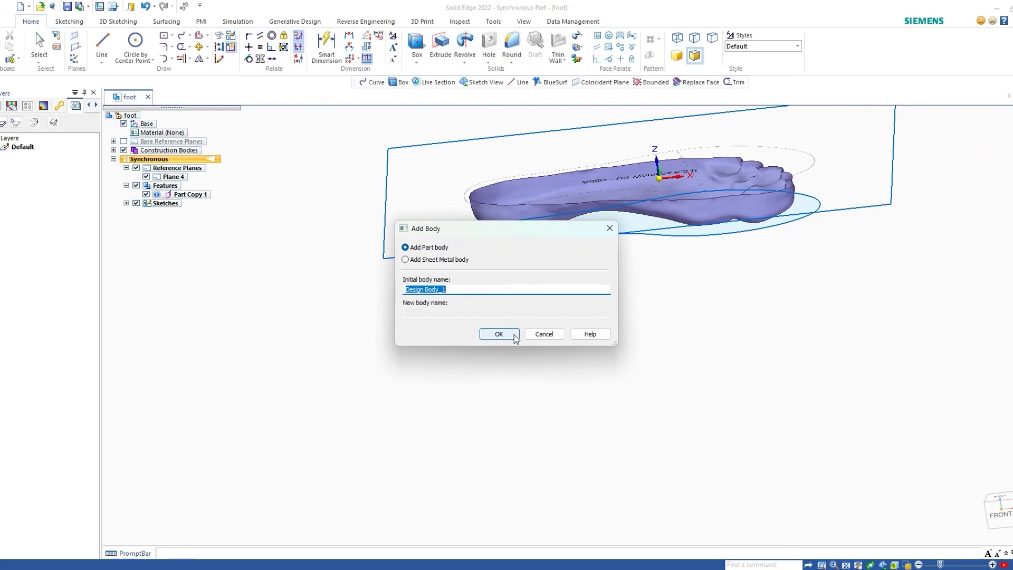
{"action": "left_click", "coordinate": [497, 334]}
{"action": "left_click", "coordinate": [628, 246]}
{"action": "left_click", "coordinate": [625, 249]}
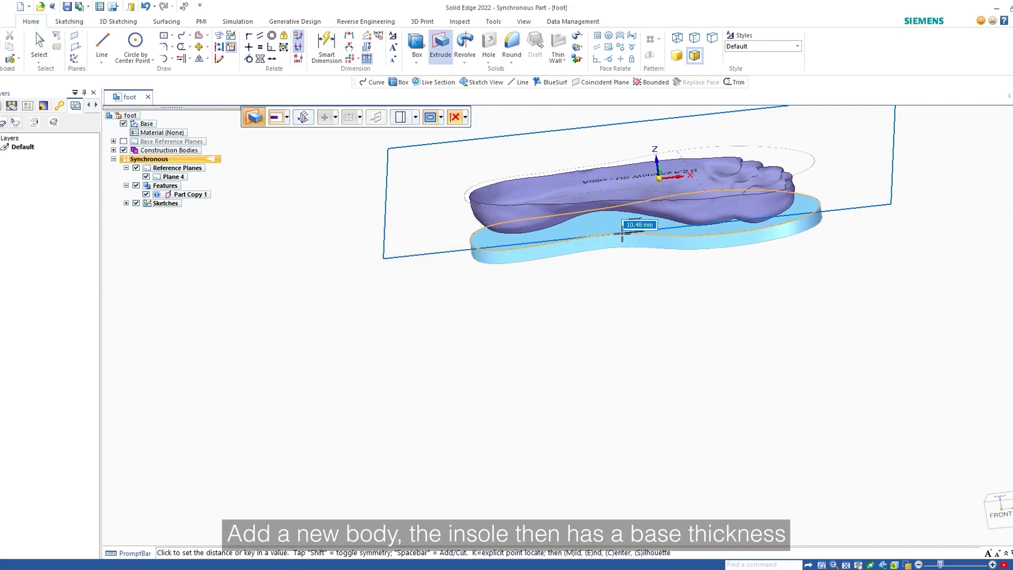
{"action": "left_click", "coordinate": [623, 236]}
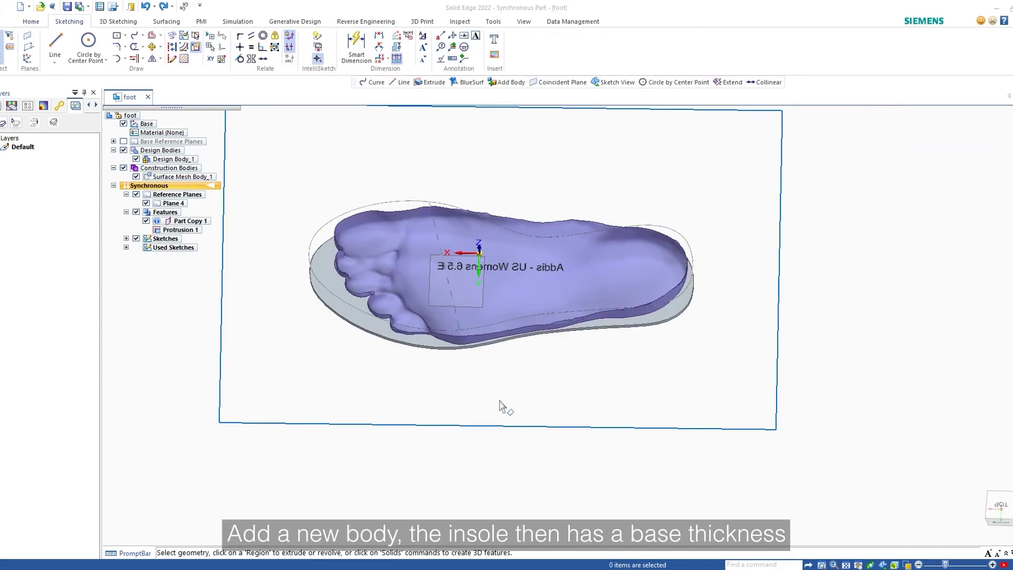
- Create a coincident plane on the insole base plate and move it up to about the foot's mid-height
{"action": "mouse_move", "coordinate": [507, 407]}
{"action": "middle_mouse_down"}
{"action": "mouse_move", "coordinate": [441, 406]}
{"action": "mouse_move", "coordinate": [342, 301]}
{"action": "middle_mouse_up"}
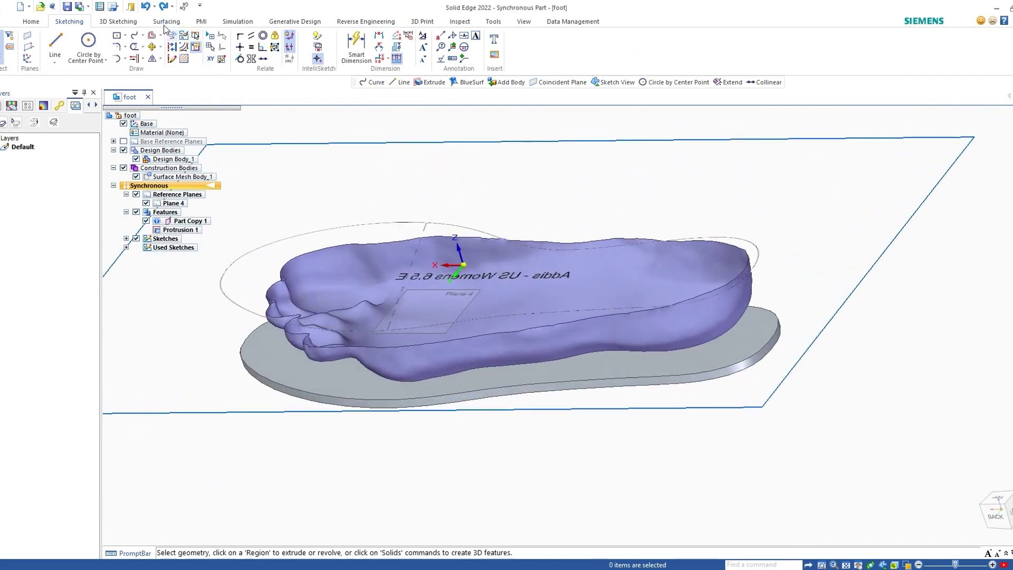
{"action": "middle_click_drag", "start_coordinate": [326, 132], "coordinate": [464, 248]}
{"action": "left_click", "coordinate": [558, 82]}
{"action": "left_click", "coordinate": [504, 355]}
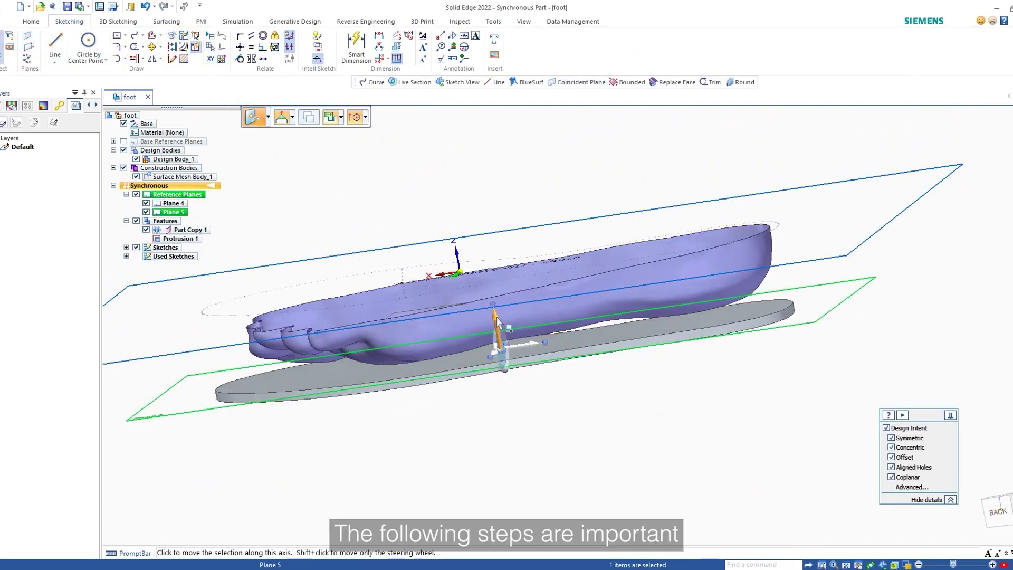
{"action": "left_click", "coordinate": [495, 318]}
{"action": "left_click", "coordinate": [514, 299]}
{"action": "key", "text": "Escape"}
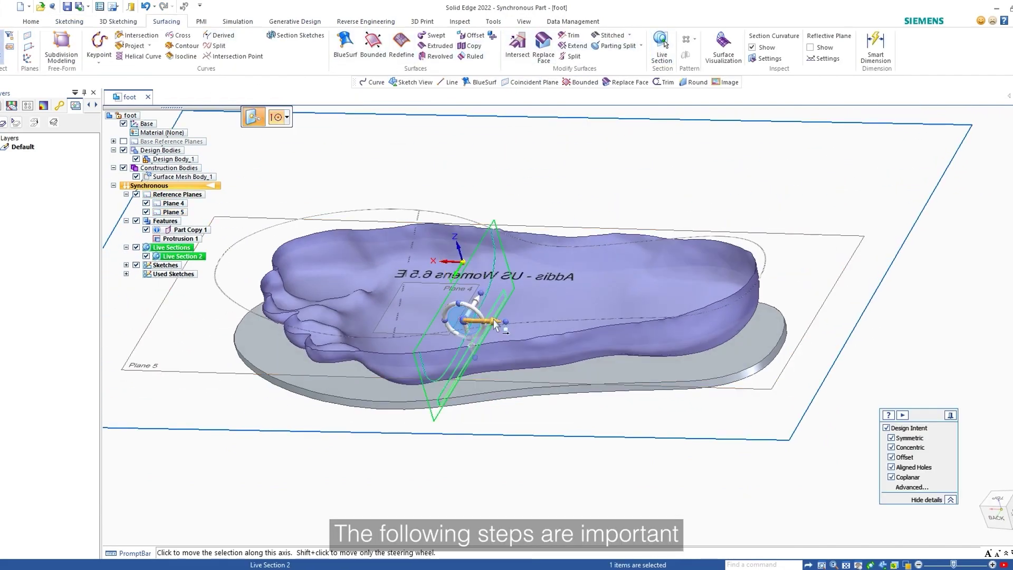
- Move the live section plane along the foot to the heel
{"action": "left_click", "coordinate": [533, 309]}
{"action": "middle_click_drag", "start_coordinate": [744, 307], "coordinate": [738, 382]}
{"action": "left_click", "coordinate": [715, 278]}
{"action": "left_click", "coordinate": [1008, 521]}
{"action": "key", "text": "Escape"}
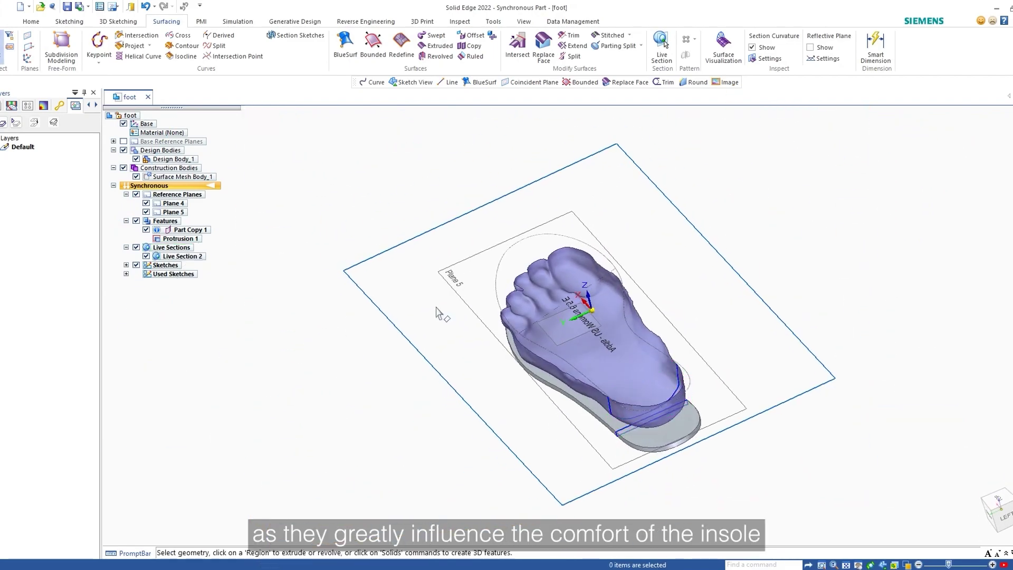
- Draw an open curve on the heel section plane, following just outside the foot's section profile between both sides at the raised plane
{"action": "left_click", "coordinate": [72, 21]}
{"action": "left_click", "coordinate": [134, 35]}
{"action": "scroll", "coordinate": [595, 395], "scroll_direction": "up", "scroll_amount": 2}
{"action": "key", "text": "ctrl+h"}
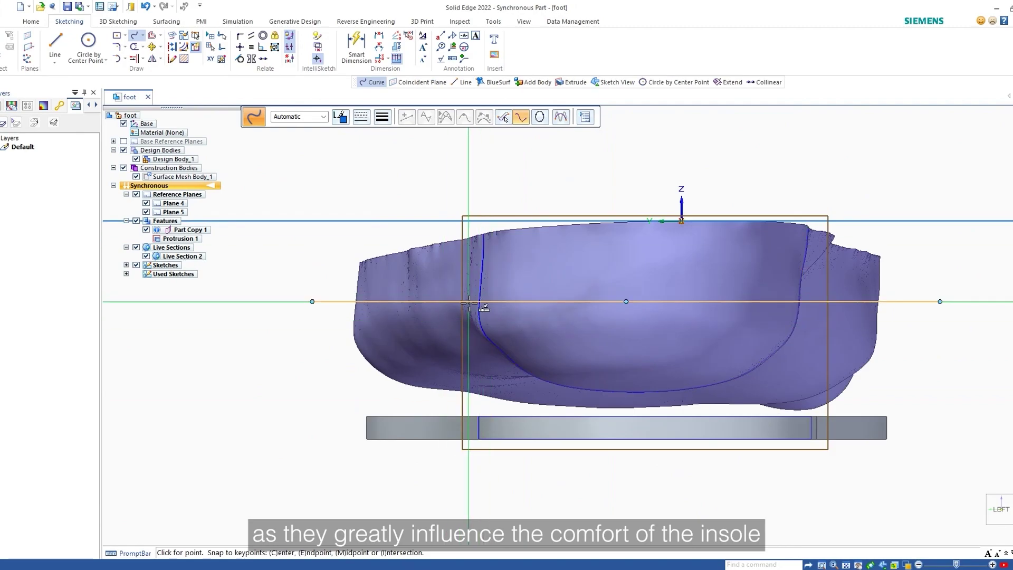
{"action": "scroll", "coordinate": [489, 315], "scroll_direction": "up", "scroll_amount": 6}
{"action": "scroll", "coordinate": [516, 302], "scroll_direction": "down", "scroll_amount": 4}
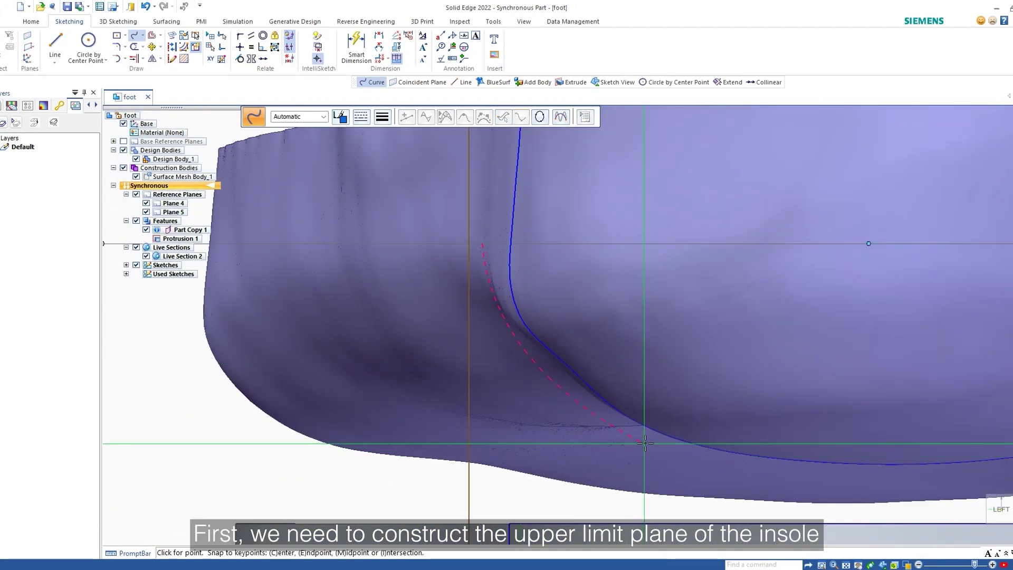
{"action": "scroll", "coordinate": [733, 506], "scroll_direction": "up", "scroll_amount": 3}
{"action": "scroll", "coordinate": [959, 372], "scroll_direction": "down", "scroll_amount": 4}
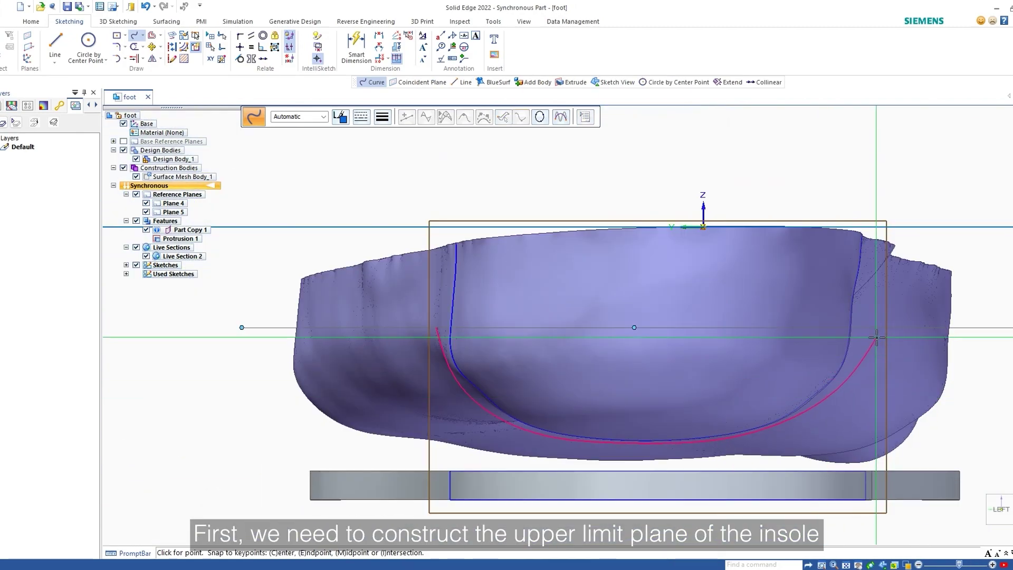
{"action": "left_click", "coordinate": [880, 337]}
{"action": "right_click", "coordinate": [880, 337]}
{"action": "scroll", "coordinate": [799, 438], "scroll_direction": "down", "scroll_amount": 3}
{"action": "middle_click_drag", "start_coordinate": [762, 452], "coordinate": [738, 414]}
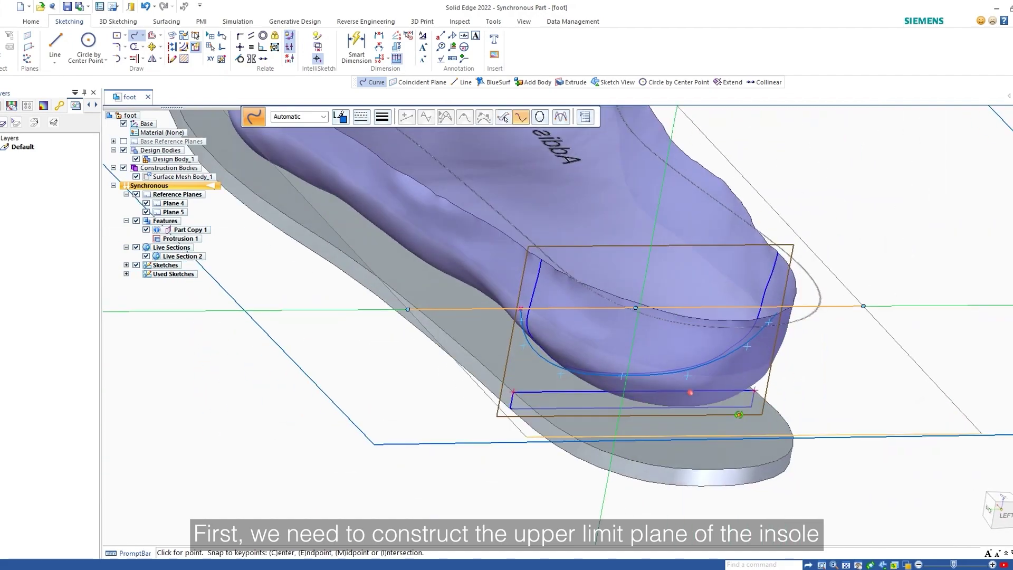
- Move the live section plane forward from the heel into the arch area
{"action": "key", "text": "ctrl+t"}
{"action": "key", "text": "Escape"}
{"action": "left_click", "coordinate": [182, 249]}
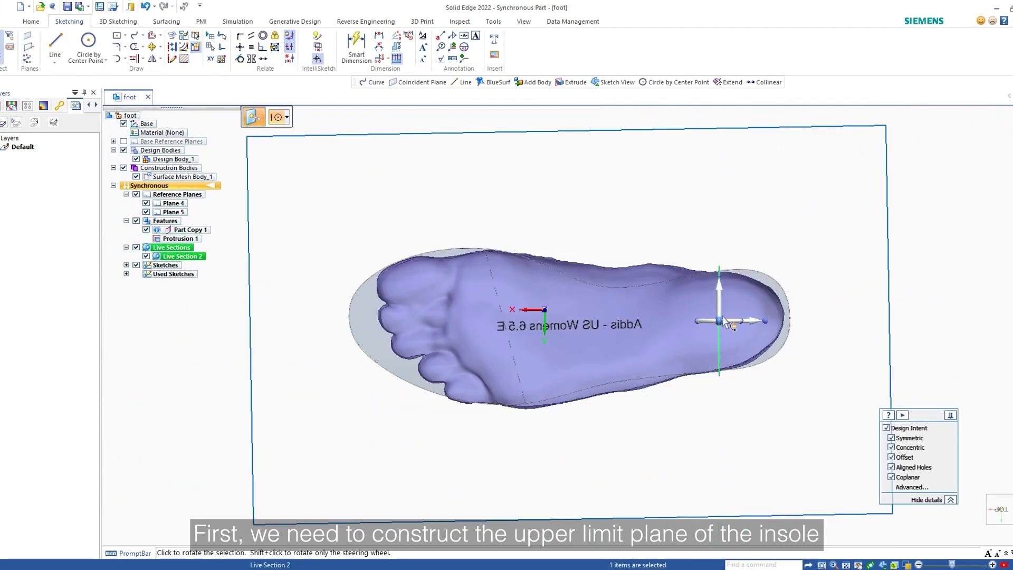
{"action": "left_click", "coordinate": [736, 321]}
{"action": "middle_click_drag", "start_coordinate": [677, 318], "coordinate": [660, 190]}
{"action": "key", "text": "ctrl+t"}
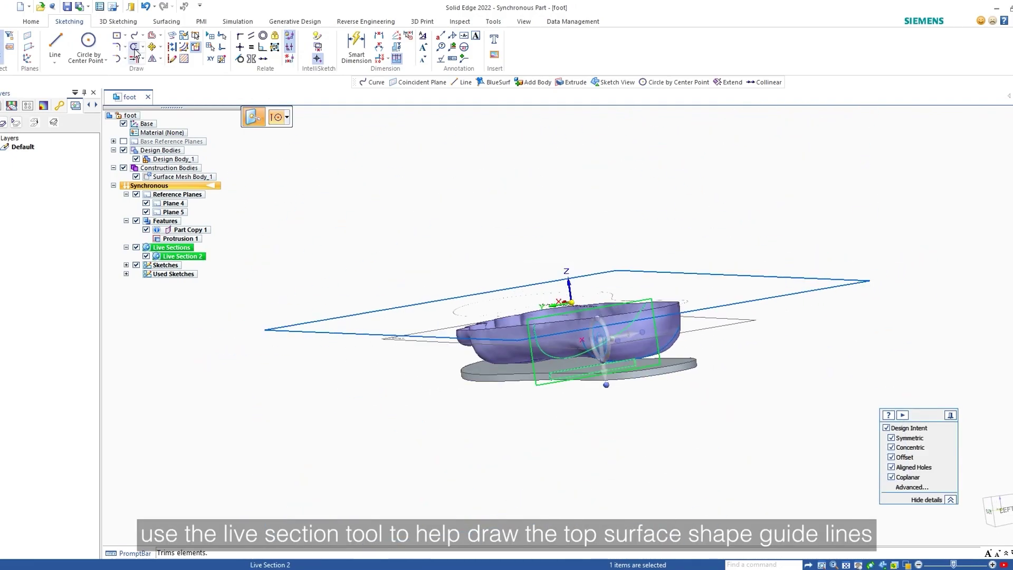
- Draw a second guide curve following the foot's profile in the arch section, ending on both sides at the raised plane
{"action": "left_click", "coordinate": [135, 36]}
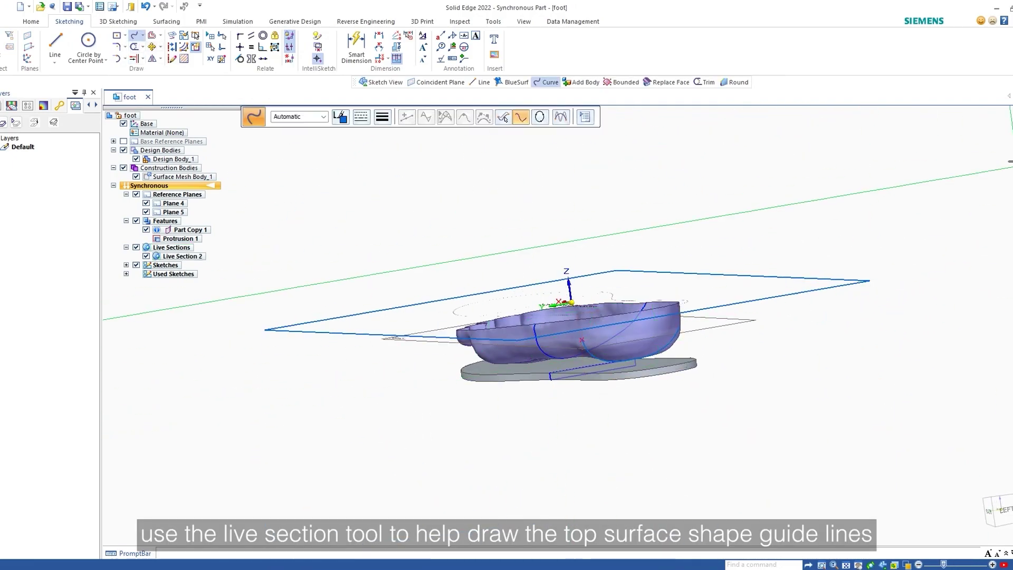
{"action": "middle_click_drag", "start_coordinate": [538, 187], "coordinate": [531, 362]}
{"action": "scroll", "coordinate": [531, 362], "scroll_direction": "up", "scroll_amount": 3}
{"action": "key", "text": "ctrl+l"}
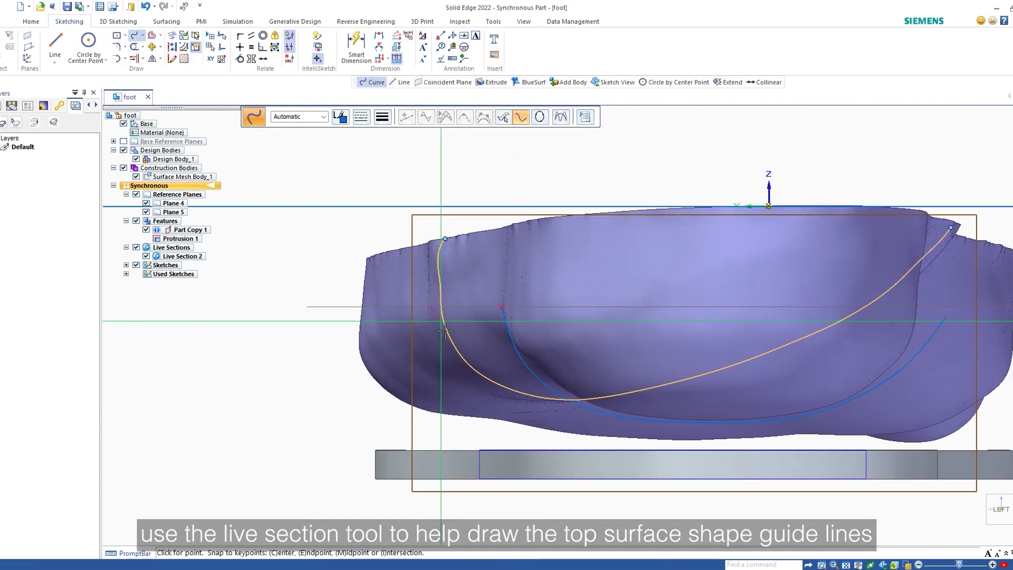
{"action": "scroll", "coordinate": [465, 375], "scroll_direction": "up", "scroll_amount": 2}
{"action": "scroll", "coordinate": [752, 397], "scroll_direction": "down", "scroll_amount": 3}
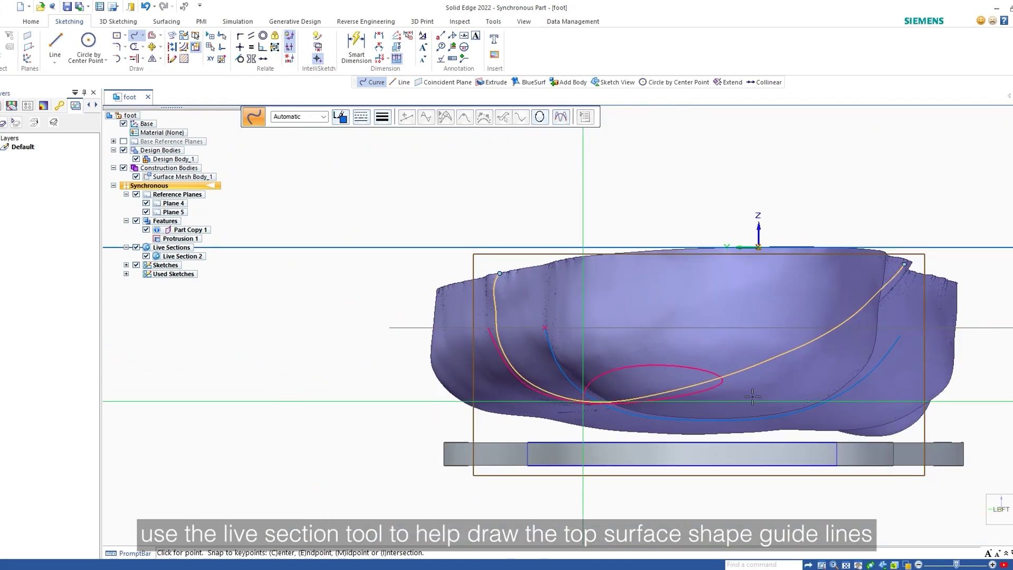
{"action": "scroll", "coordinate": [777, 361], "scroll_direction": "up", "scroll_amount": 3}
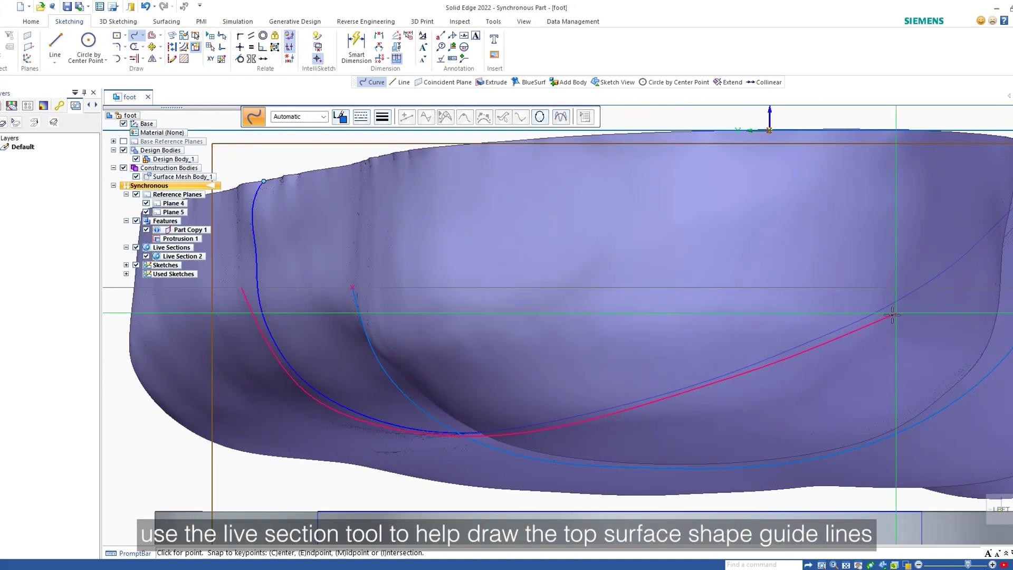
{"action": "left_click", "coordinate": [955, 288]}
{"action": "right_click", "coordinate": [955, 288]}
- Move the live section plane further forward to the midfoot
{"action": "key", "text": "ctrl+t"}
{"action": "key", "text": "Escape"}
{"action": "left_click", "coordinate": [543, 310]}
{"action": "mouse_move", "coordinate": [583, 330]}
{"action": "middle_mouse_down"}
{"action": "mouse_move", "coordinate": [516, 175]}
{"action": "mouse_move", "coordinate": [549, 295]}
{"action": "mouse_move", "coordinate": [461, 271]}
{"action": "middle_mouse_up"}
{"action": "left_click", "coordinate": [584, 330]}
- Draw a third guide curve along the foot's midfoot section profile, ending on both sides at the raised plane
{"action": "left_click", "coordinate": [371, 81]}
{"action": "scroll", "coordinate": [461, 272], "scroll_direction": "up", "scroll_amount": 3}
{"action": "key", "text": "F3"}
{"action": "key", "text": "ctrl+h"}
{"action": "scroll", "coordinate": [405, 309], "scroll_direction": "up", "scroll_amount": 2}
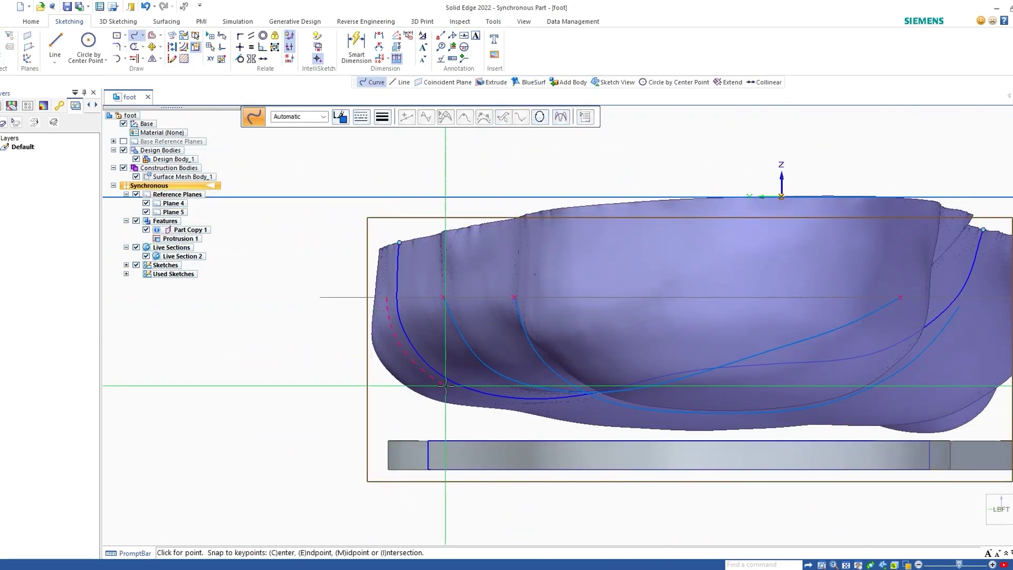
{"action": "left_click", "coordinate": [445, 386]}
{"action": "left_click", "coordinate": [585, 396]}
{"action": "scroll", "coordinate": [586, 396], "scroll_direction": "up", "scroll_amount": 2}
{"action": "scroll", "coordinate": [884, 350], "scroll_direction": "down", "scroll_amount": 1}
{"action": "left_click", "coordinate": [884, 351]}
{"action": "middle_click_drag", "start_coordinate": [884, 350], "coordinate": [587, 432], "text": "shift"}
{"action": "left_click", "coordinate": [707, 421]}
{"action": "left_click", "coordinate": [845, 332]}
{"action": "right_click", "coordinate": [845, 332]}
- Move the live section plane about 23 mm toward the toes, near the ball of the foot
{"action": "scroll", "coordinate": [885, 429], "scroll_direction": "down", "scroll_amount": 3}
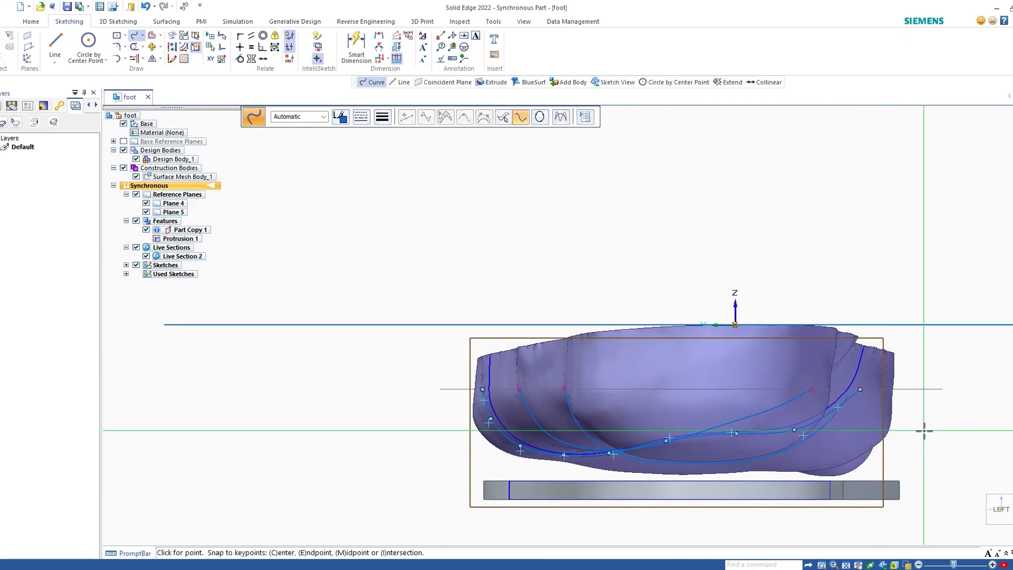
{"action": "middle_click_drag", "start_coordinate": [923, 430], "coordinate": [253, 235]}
{"action": "key", "text": "ctrl+t"}
{"action": "key", "text": "Escape"}
{"action": "left_click", "coordinate": [565, 332]}
{"action": "left_click", "coordinate": [564, 333]}
{"action": "scroll", "coordinate": [564, 333], "scroll_direction": "up", "scroll_amount": 3}
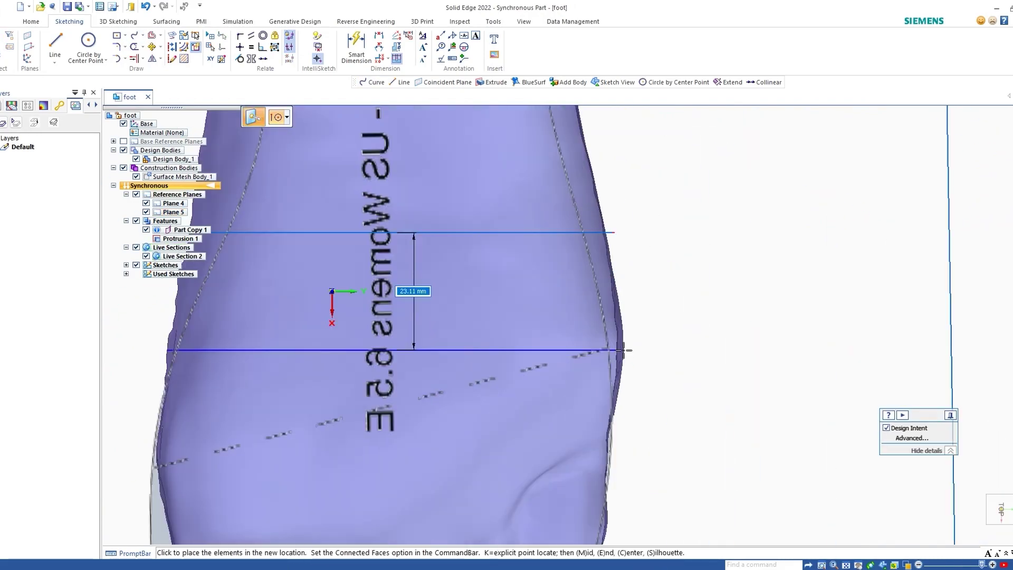
{"action": "left_click", "coordinate": [621, 351]}
- Draw a fourth, flatter guide curve just below the foot's section profile near the ball of the foot
{"action": "middle_click_drag", "start_coordinate": [622, 350], "coordinate": [610, 501]}
{"action": "left_click", "coordinate": [372, 82]}
{"action": "key", "text": "F3"}
{"action": "key", "text": "ctrl+h"}
{"action": "scroll", "coordinate": [403, 303], "scroll_direction": "up", "scroll_amount": 1}
{"action": "left_click", "coordinate": [378, 329]}
{"action": "scroll", "coordinate": [457, 424], "scroll_direction": "down", "scroll_amount": 2}
{"action": "left_click", "coordinate": [580, 403]}
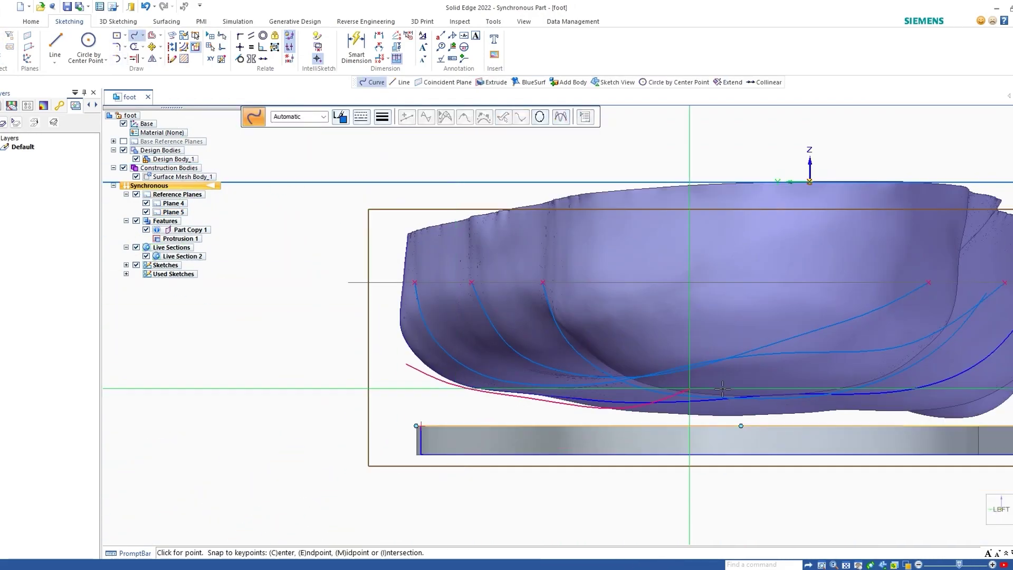
{"action": "scroll", "coordinate": [782, 391], "scroll_direction": "up", "scroll_amount": 9}
{"action": "left_click", "coordinate": [783, 391]}
{"action": "scroll", "coordinate": [751, 393], "scroll_direction": "down", "scroll_amount": 7}
{"action": "scroll", "coordinate": [221, 465], "scroll_direction": "down", "scroll_amount": 3}
{"action": "scroll", "coordinate": [747, 381], "scroll_direction": "up", "scroll_amount": 1}
{"action": "left_click", "coordinate": [774, 366]}
{"action": "right_click", "coordinate": [832, 427]}
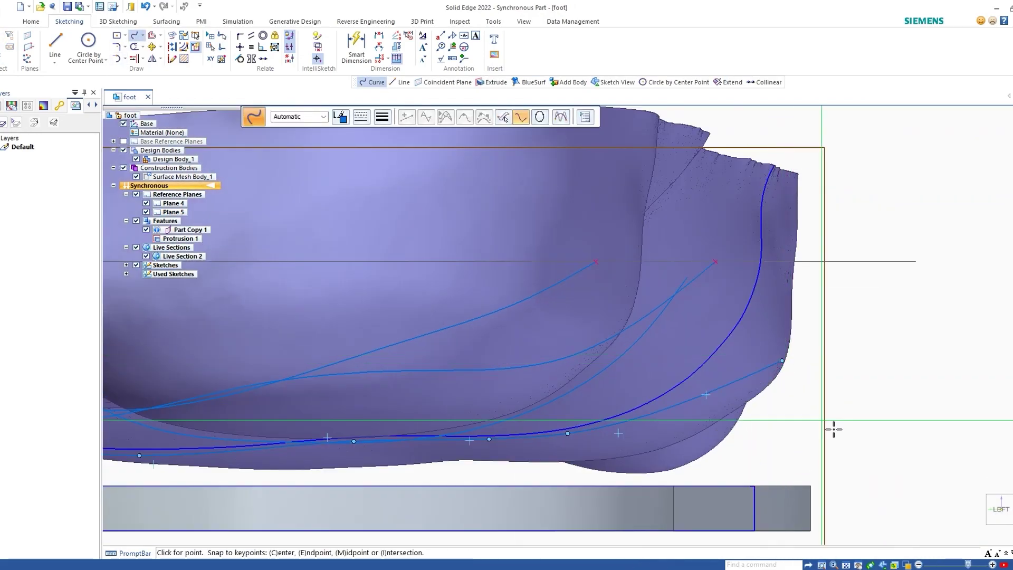
- Draw a curve around the heel on the raised plane, joining the two ends of the first guide curve
{"action": "scroll", "coordinate": [681, 396], "scroll_direction": "down", "scroll_amount": 7}
{"action": "middle_click_drag", "start_coordinate": [681, 396], "coordinate": [810, 452]}
{"action": "middle_click_drag", "start_coordinate": [896, 399], "coordinate": [918, 319]}
{"action": "key", "text": "F3"}
{"action": "key", "text": "ctrl+h"}
{"action": "scroll", "coordinate": [580, 369], "scroll_direction": "up", "scroll_amount": 5}
{"action": "left_click", "coordinate": [517, 315]}
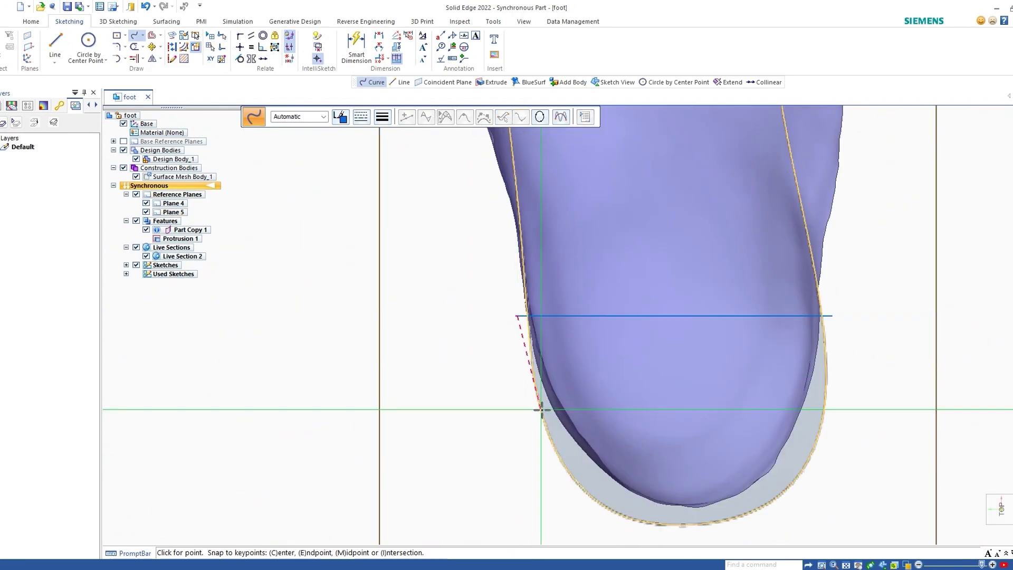
{"action": "left_click", "coordinate": [832, 315]}
{"action": "right_click", "coordinate": [832, 315]}
- Draw a slanted straight line across the base plate's top face, from edge to edge behind the toes
{"action": "scroll", "coordinate": [680, 396], "scroll_direction": "down", "scroll_amount": 5}
{"action": "middle_click_drag", "start_coordinate": [681, 396], "coordinate": [644, 289]}
{"action": "key", "text": "l"}
{"action": "key", "text": "ctrl+h"}
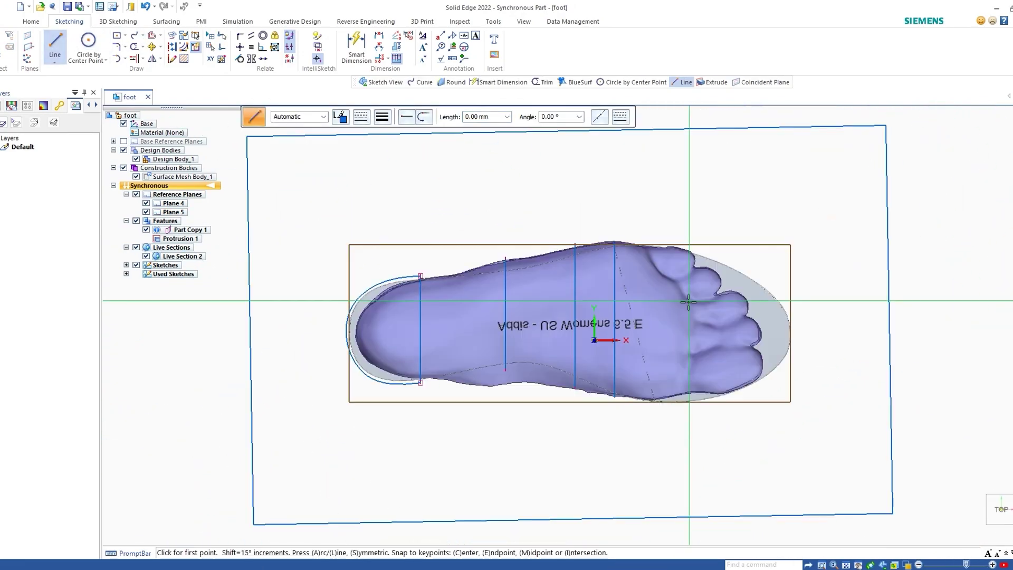
{"action": "scroll", "coordinate": [656, 267], "scroll_direction": "up", "scroll_amount": 5}
{"action": "middle_click_drag", "start_coordinate": [673, 203], "coordinate": [682, 212], "text": "shift"}
{"action": "left_click", "coordinate": [639, 213]}
{"action": "scroll", "coordinate": [640, 213], "scroll_direction": "down", "scroll_amount": 4}
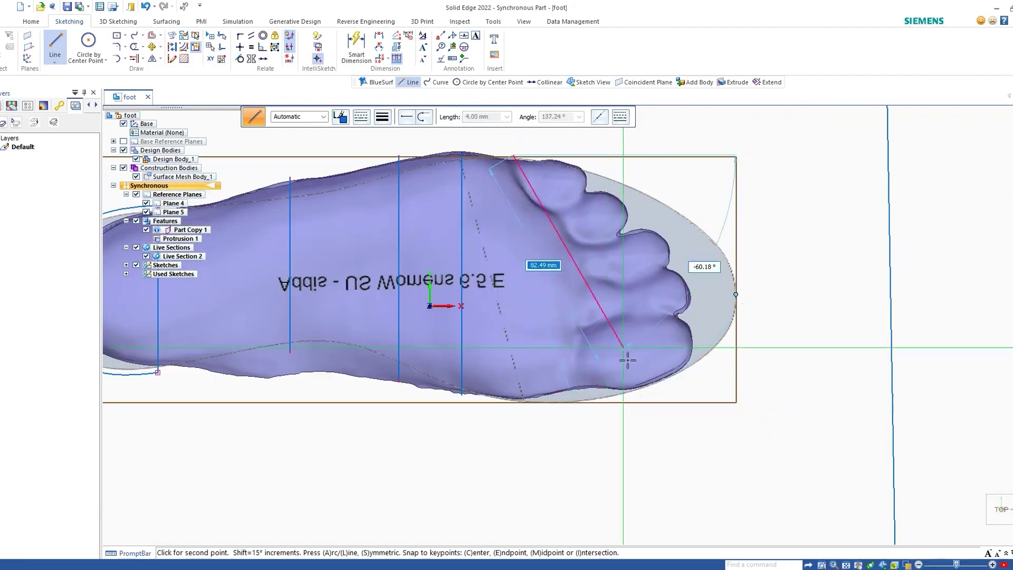
{"action": "left_click", "coordinate": [580, 408]}
{"action": "key", "text": "Escape"}
- Draw a short straight line at the end of the heel curve beside the first guide curve
{"action": "middle_click_drag", "start_coordinate": [580, 408], "coordinate": [751, 438]}
{"action": "scroll", "coordinate": [264, 364], "scroll_direction": "up", "scroll_amount": 5}
{"action": "key", "text": "l"}
{"action": "scroll", "coordinate": [396, 294], "scroll_direction": "up", "scroll_amount": 4}
{"action": "left_click", "coordinate": [396, 294]}
{"action": "middle_click_drag", "start_coordinate": [369, 303], "coordinate": [458, 370]}
{"action": "left_click", "coordinate": [397, 269]}
{"action": "key", "text": "Escape"}
{"action": "scroll", "coordinate": [458, 371], "scroll_direction": "down", "scroll_amount": 4}
- Start a BlueSurf surface with the heel curve and the first guide curve as its first cross sections
{"action": "left_click", "coordinate": [166, 21]}
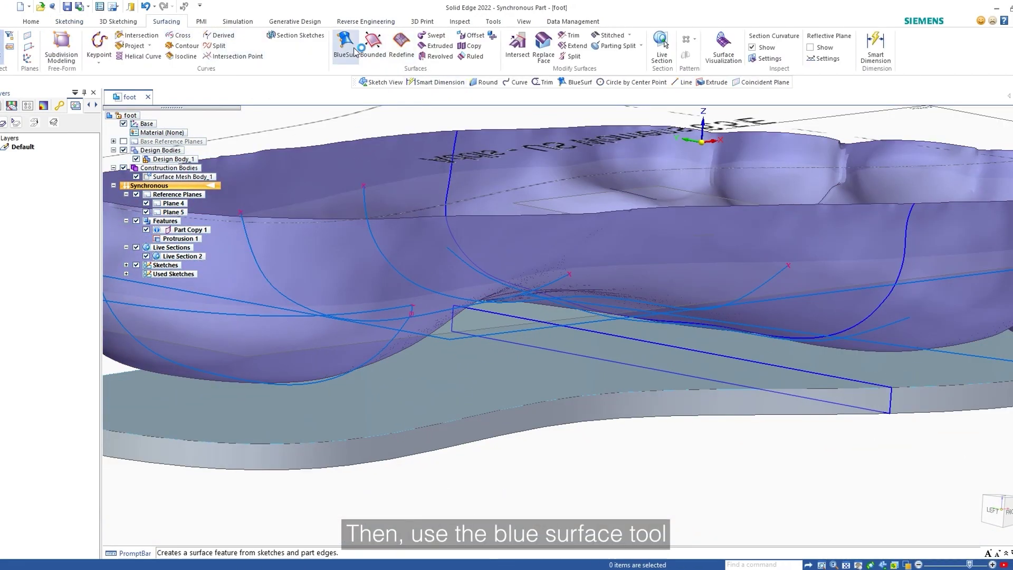
{"action": "left_click", "coordinate": [345, 45]}
{"action": "scroll", "coordinate": [398, 356], "scroll_direction": "down", "scroll_amount": 3}
{"action": "right_click", "coordinate": [546, 484]}
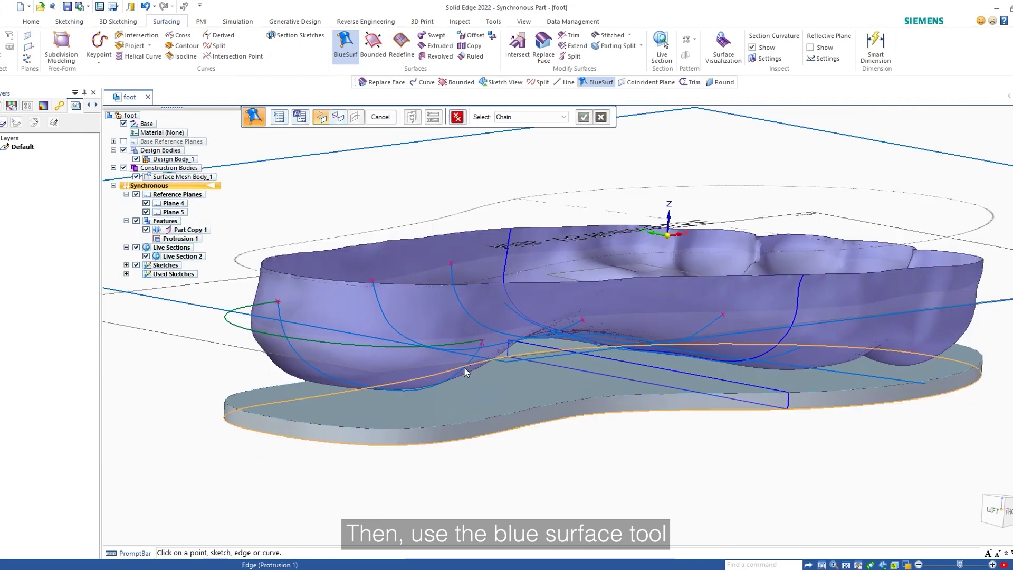
{"action": "left_click", "coordinate": [489, 327]}
{"action": "middle_click_drag", "start_coordinate": [489, 326], "coordinate": [501, 424]}
{"action": "scroll", "coordinate": [367, 440], "scroll_direction": "up", "scroll_amount": 3}
- Add the second, third and fourth guide curves to the BlueSurf as cross sections, in order toward the toes
{"action": "left_click", "coordinate": [363, 407]}
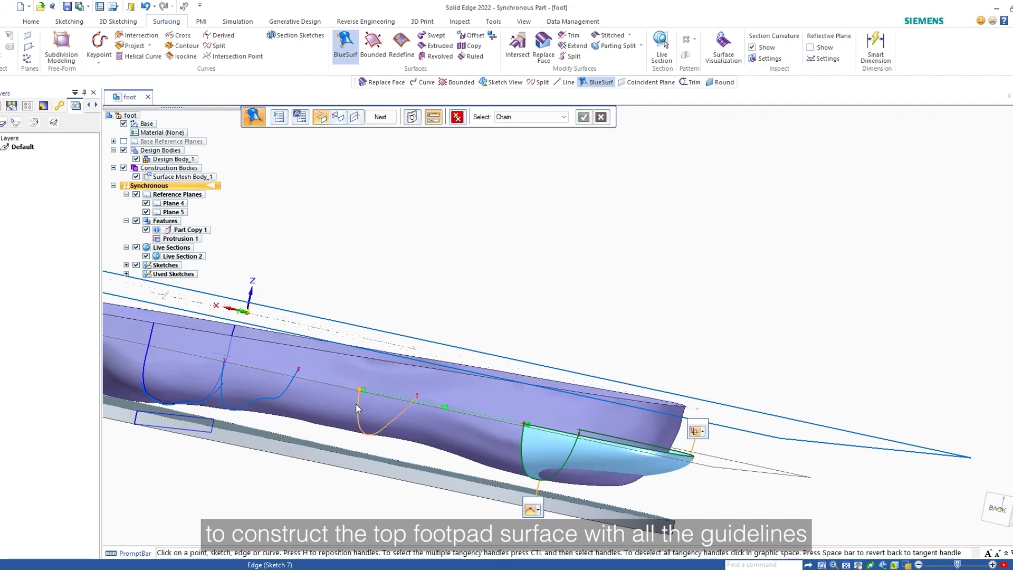
{"action": "left_click", "coordinate": [282, 388]}
{"action": "scroll", "coordinate": [686, 533], "scroll_direction": "down", "scroll_amount": 3}
{"action": "scroll", "coordinate": [398, 469], "scroll_direction": "up", "scroll_amount": 3}
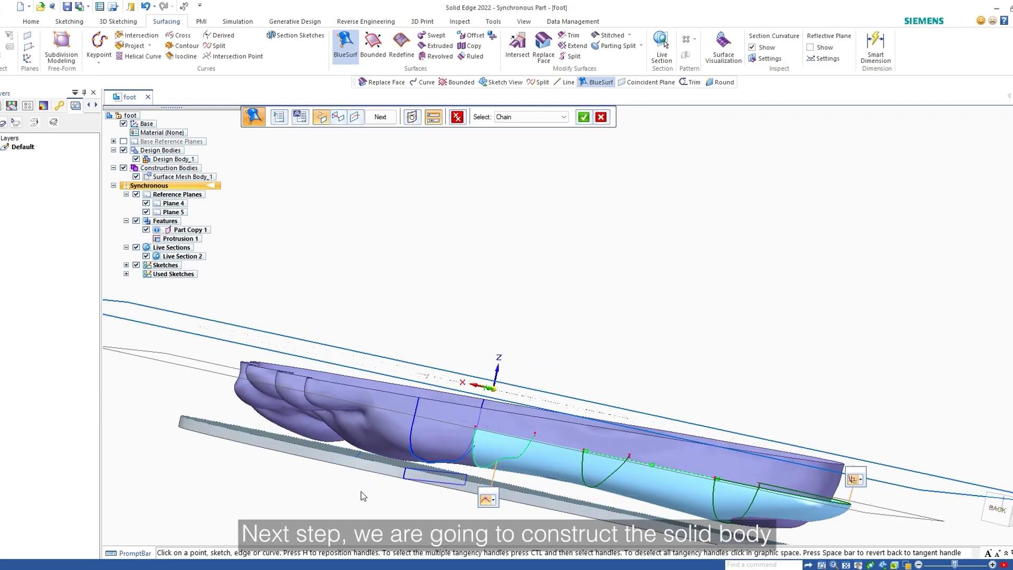
{"action": "left_click", "coordinate": [420, 459]}
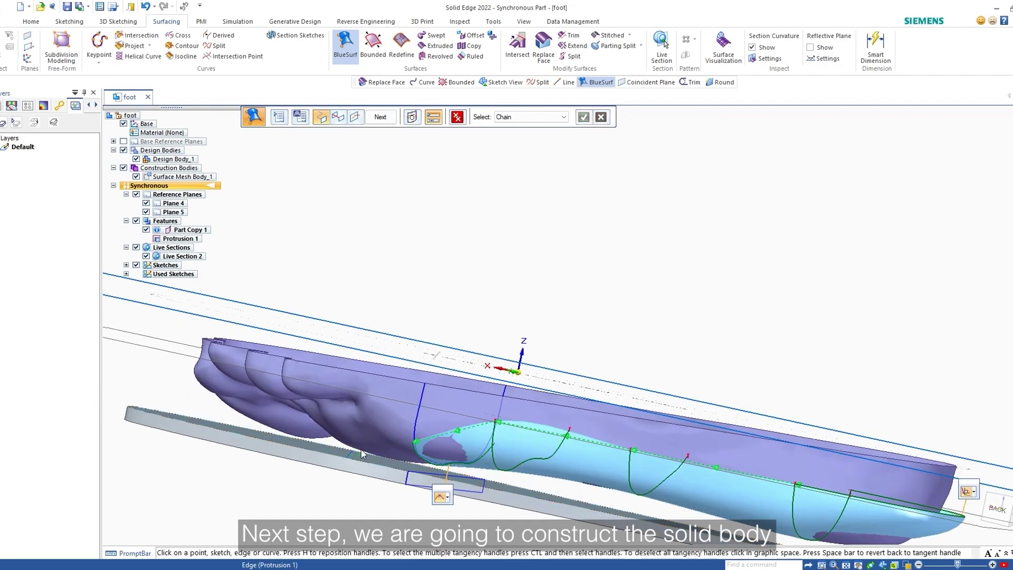
- Add the straight line across the base plate's forefoot as the last cross section and finish the BlueSurf
{"action": "middle_click_drag", "start_coordinate": [361, 450], "coordinate": [322, 449]}
{"action": "left_click", "coordinate": [337, 442]}
{"action": "scroll", "coordinate": [319, 446], "scroll_direction": "down", "scroll_amount": 3}
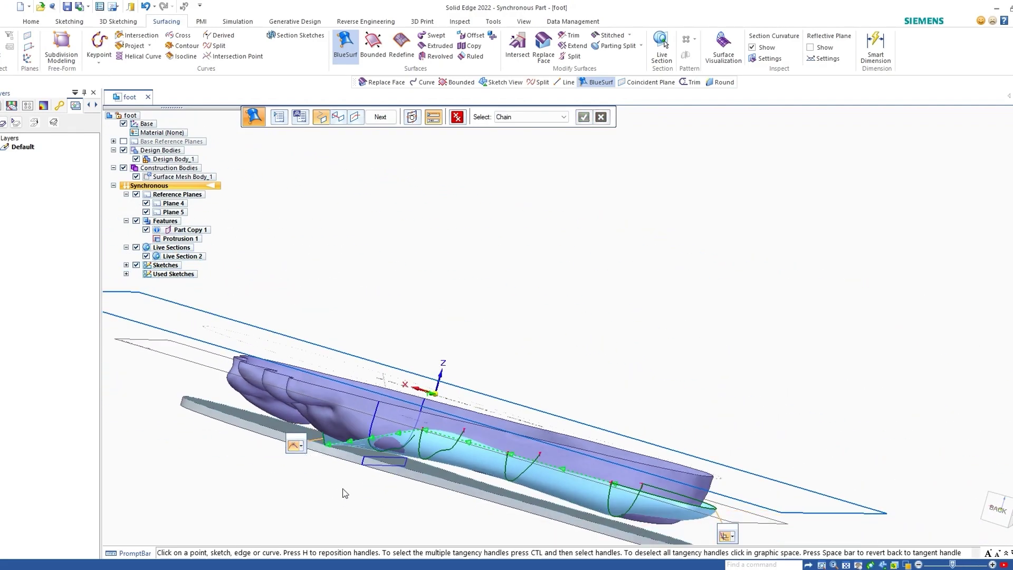
{"action": "middle_click_drag", "start_coordinate": [345, 493], "coordinate": [154, 304]}
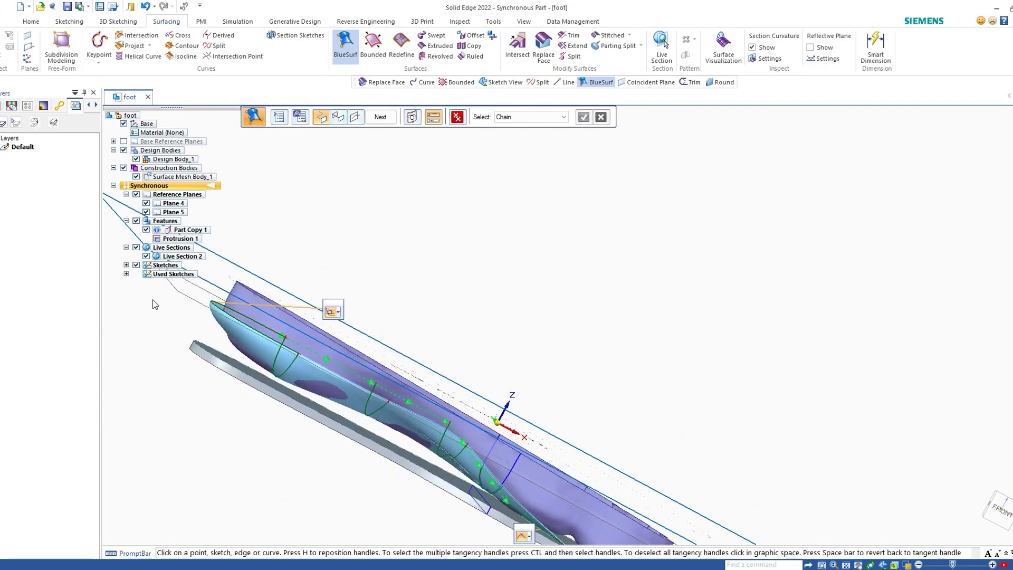
{"action": "right_click", "coordinate": [152, 304]}
- Hide the scanned foot mesh and extrude the rear region of the base plate upward past the BlueSurf surface
{"action": "left_click", "coordinate": [137, 177]}
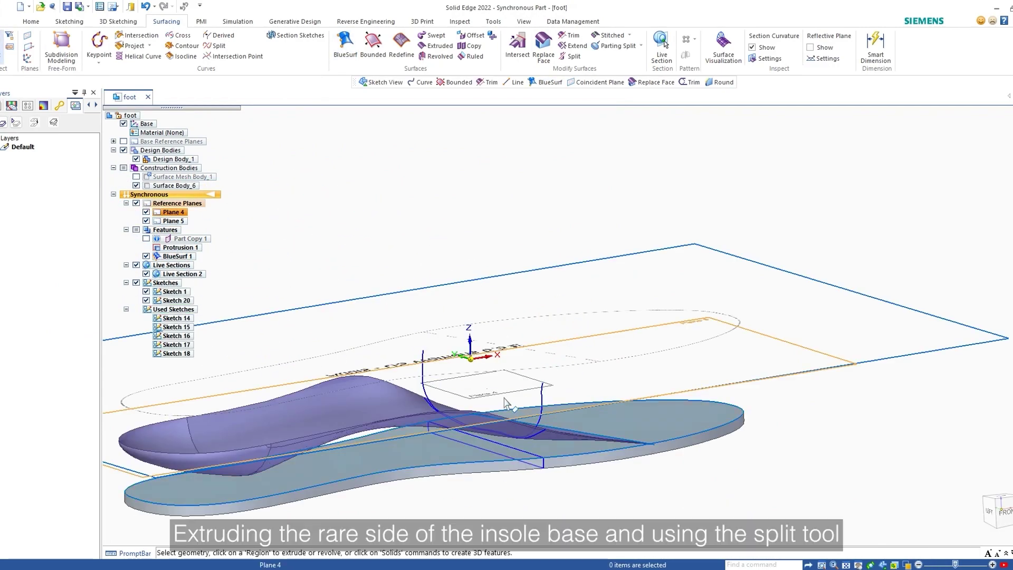
{"action": "left_click", "coordinate": [531, 451]}
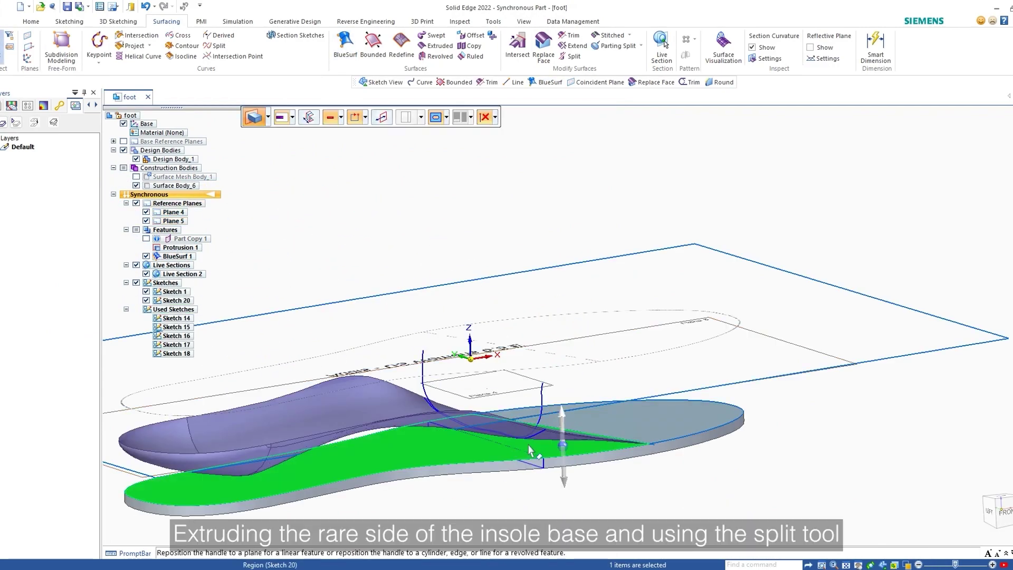
{"action": "left_click", "coordinate": [561, 444]}
{"action": "left_click", "coordinate": [502, 335]}
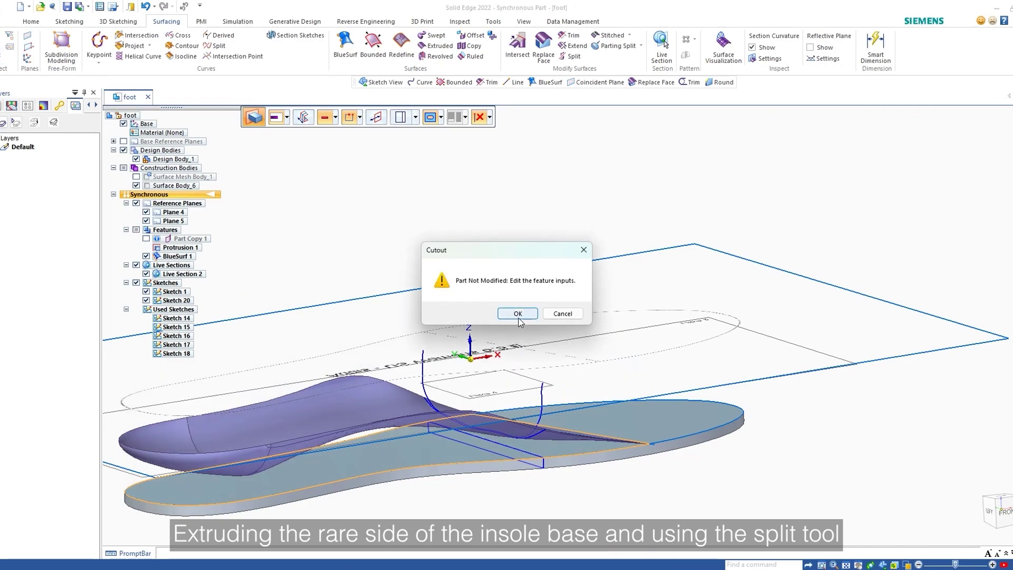
{"action": "left_click", "coordinate": [518, 314]}
{"action": "left_click", "coordinate": [571, 401]}
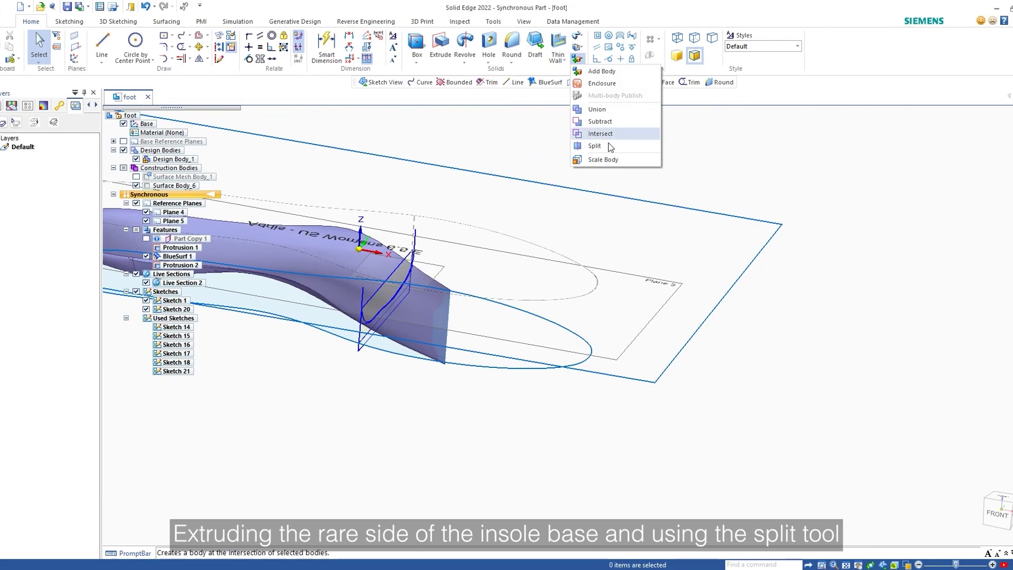
- Split the insole body using the BlueSurf surface as the cutting tool
{"action": "left_click", "coordinate": [608, 146]}
{"action": "left_click", "coordinate": [524, 361]}
{"action": "right_click", "coordinate": [635, 427]}
{"action": "left_click", "coordinate": [412, 316]}
{"action": "middle_click_drag", "start_coordinate": [483, 288], "coordinate": [497, 283]}
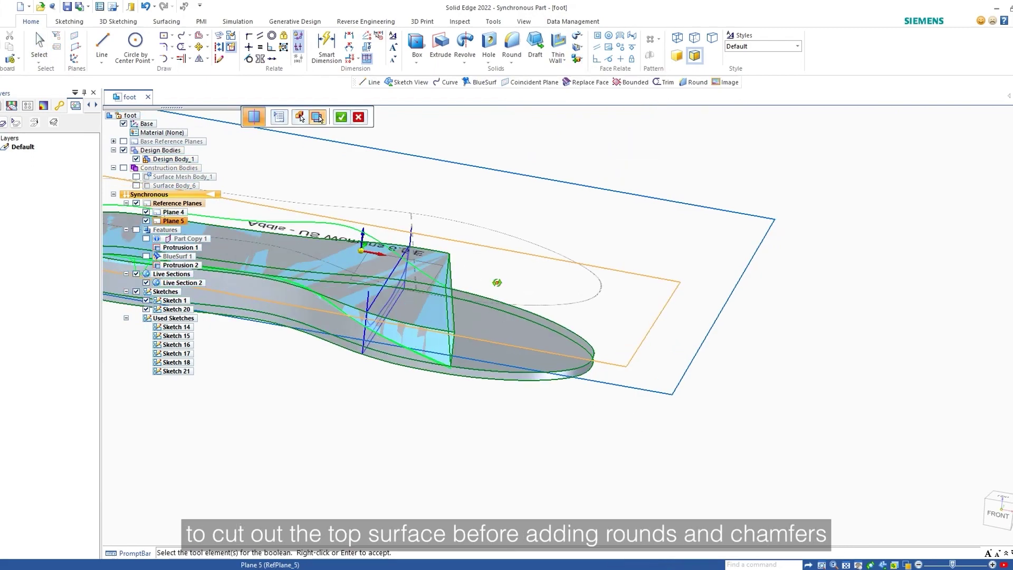
{"action": "left_click", "coordinate": [341, 116]}
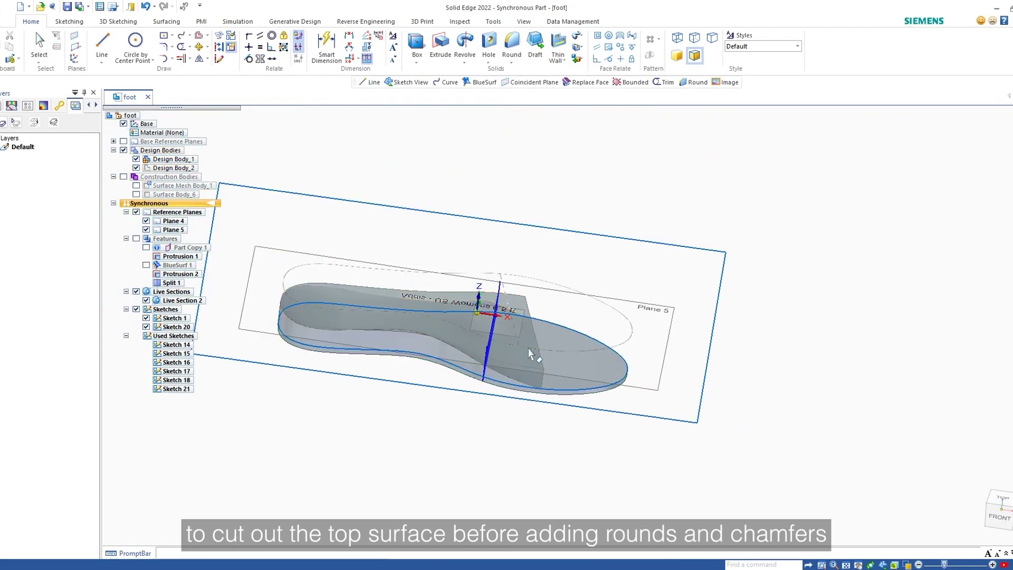
- Delete the split-off upper body, Design Body_2, and hide the reference planes and sketches
{"action": "left_click", "coordinate": [528, 348]}
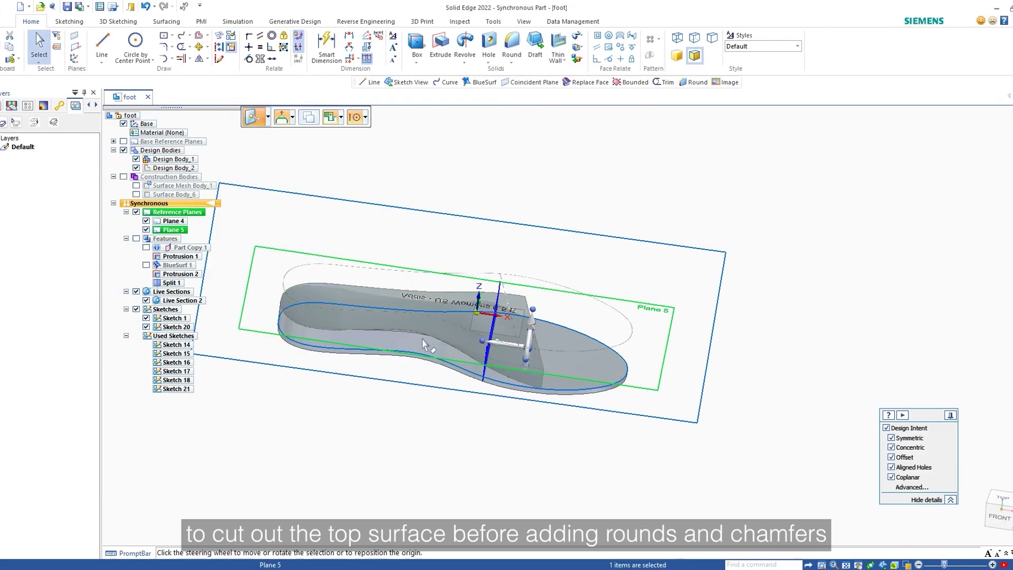
{"action": "key", "text": "Escape"}
{"action": "left_click", "coordinate": [170, 168]}
{"action": "key", "text": "Delete"}
{"action": "middle_click_drag", "start_coordinate": [491, 290], "coordinate": [487, 257]}
{"action": "left_click", "coordinate": [136, 300]}
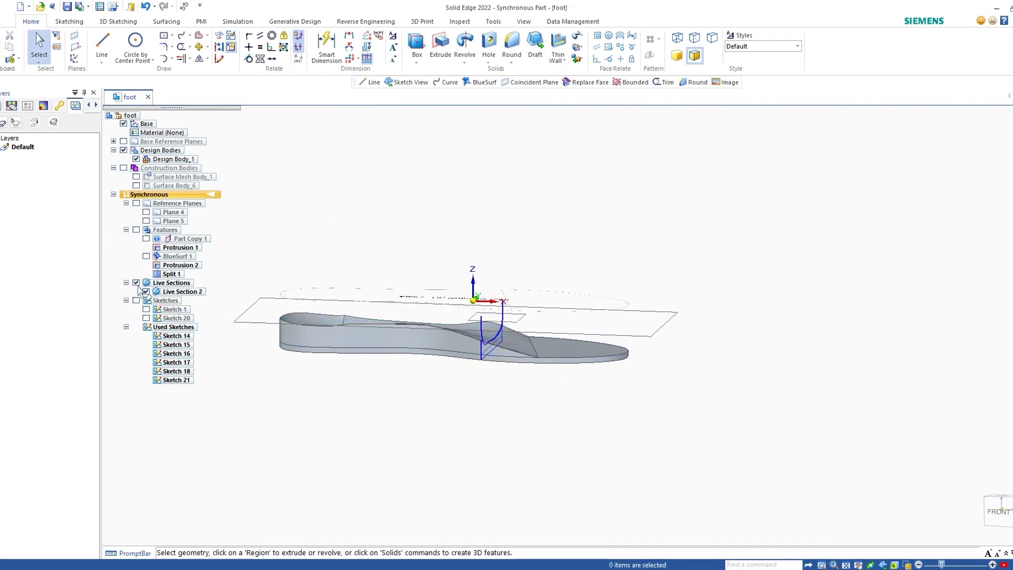
- Round the edge between the contoured top surface and the flat forefoot with a 20 mm radius
{"action": "middle_click_drag", "start_coordinate": [402, 277], "coordinate": [596, 266]}
{"action": "scroll", "coordinate": [500, 276], "scroll_direction": "up", "scroll_amount": 2}
{"action": "left_click", "coordinate": [512, 47]}
{"action": "type", "text": "20"}
{"action": "key", "text": "Return"}
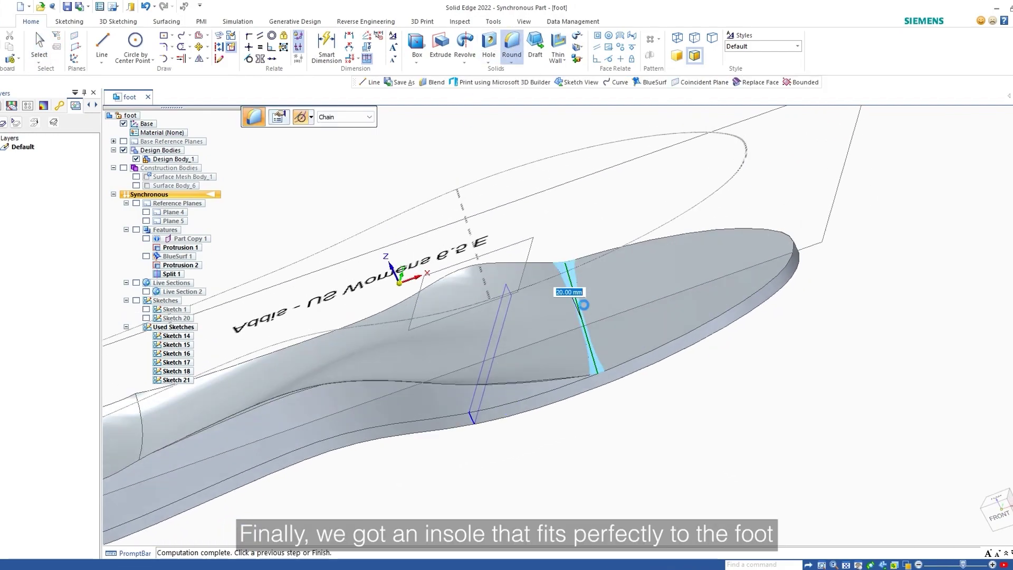
{"action": "middle_click_drag", "start_coordinate": [599, 319], "coordinate": [592, 300]}
{"action": "key", "text": "Escape"}
- Set the forefoot round's radius to 40 mm
{"action": "left_click", "coordinate": [585, 316]}
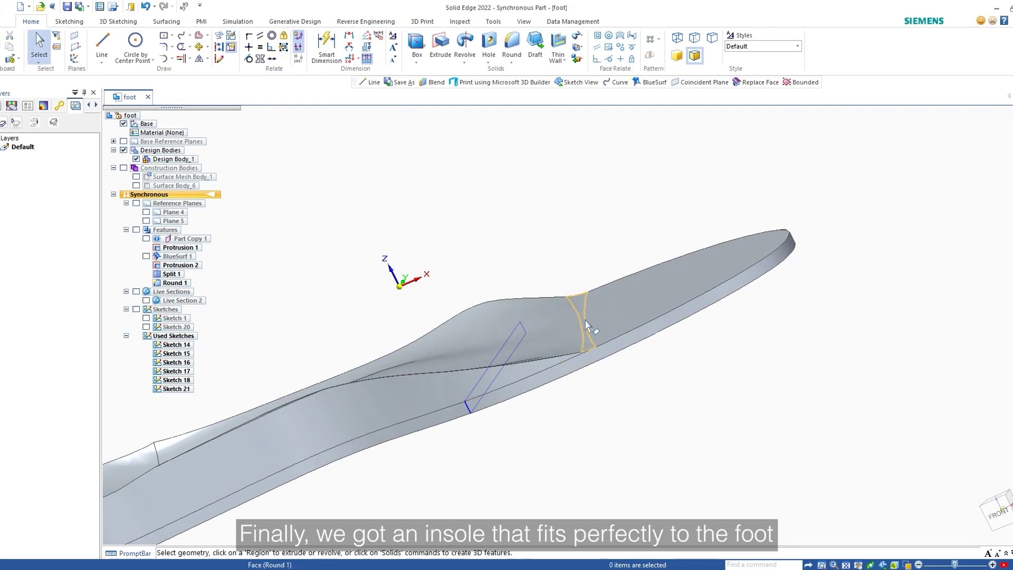
{"action": "left_click", "coordinate": [604, 304]}
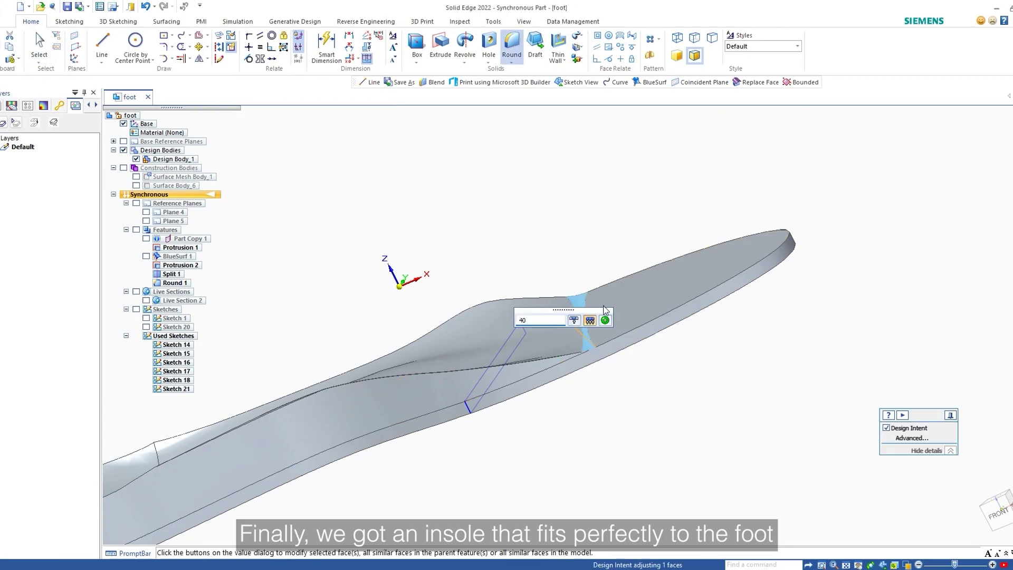
{"action": "key", "text": "Return"}
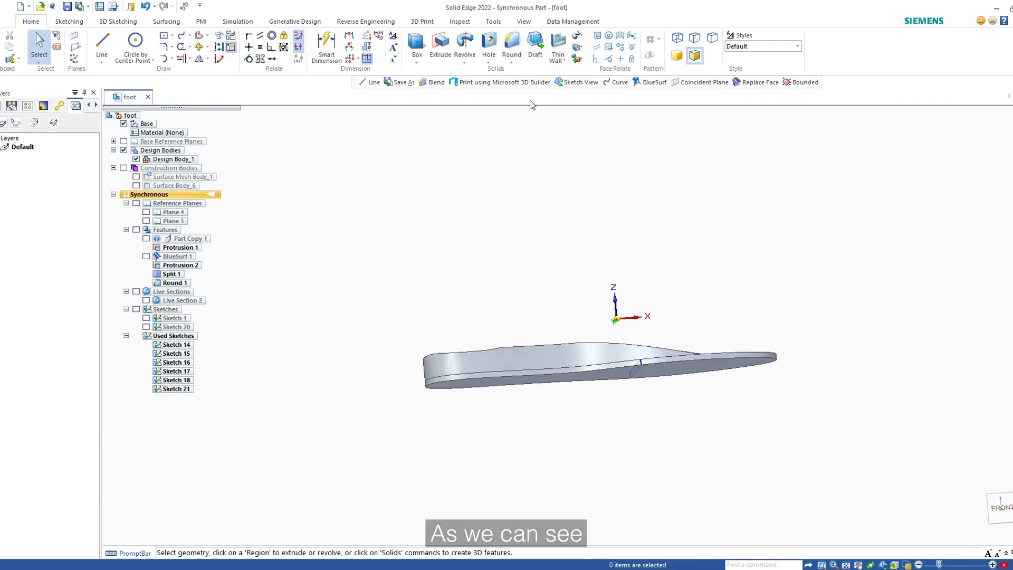
- Try to apply a draft to the insole's side faces, using the bottom face as the draft plane
{"action": "left_click", "coordinate": [535, 47]}
{"action": "middle_click_drag", "start_coordinate": [496, 296], "coordinate": [488, 212]}
{"action": "middle_click_drag", "start_coordinate": [475, 359], "coordinate": [461, 393]}
{"action": "scroll", "coordinate": [462, 394], "scroll_direction": "up", "scroll_amount": 3}
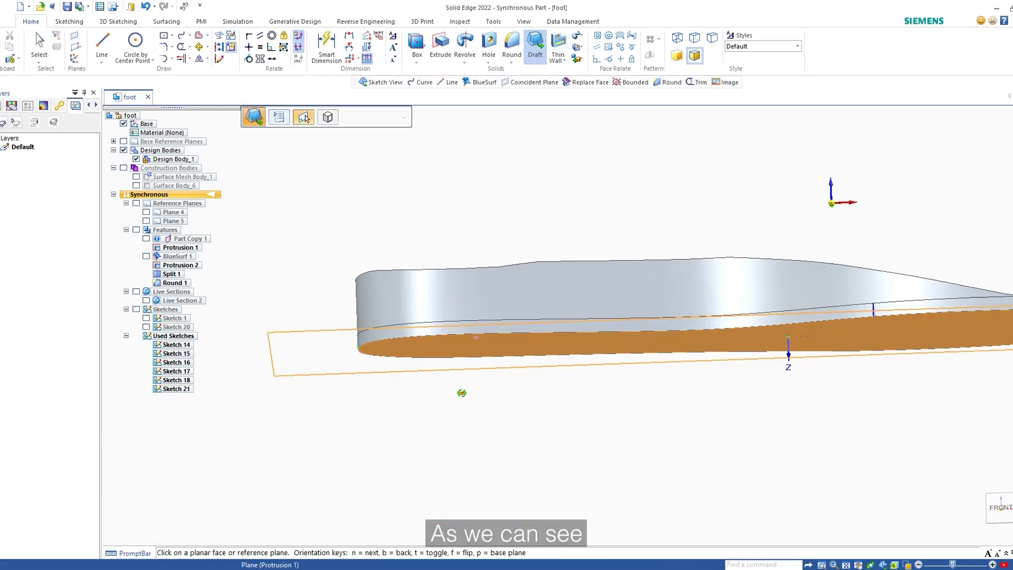
{"action": "middle_click_drag", "start_coordinate": [461, 332], "coordinate": [483, 354]}
{"action": "left_click", "coordinate": [513, 361]}
{"action": "left_click", "coordinate": [558, 250]}
{"action": "left_click", "coordinate": [453, 338]}
{"action": "right_click", "coordinate": [483, 354]}
{"action": "left_click", "coordinate": [577, 314]}
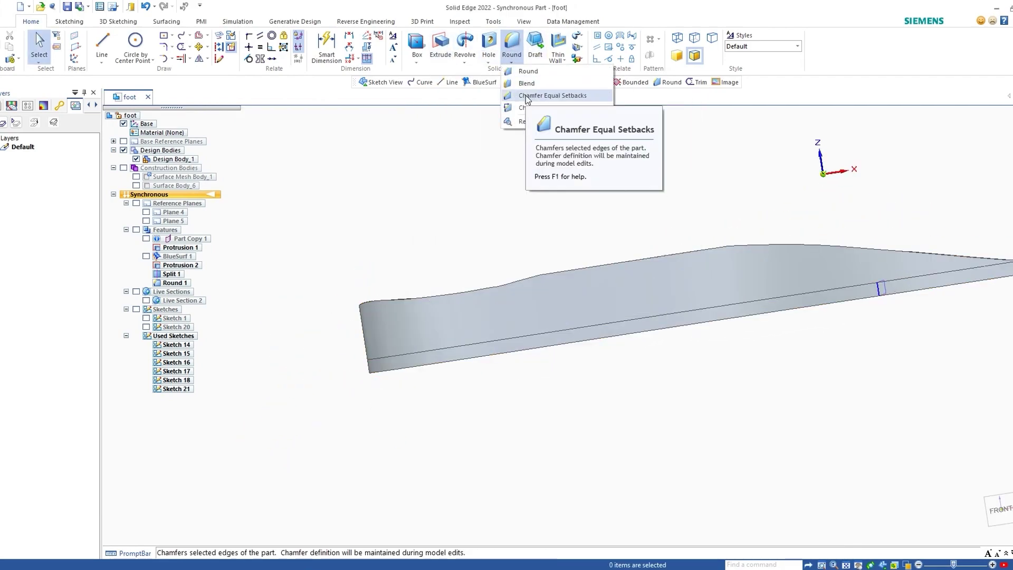
- Chamfer the insole's bottom outer edge chain with a 4 mm setback and a 60° angle from the bottom face
{"action": "middle_click_drag", "start_coordinate": [374, 372], "coordinate": [415, 367]}
{"action": "left_click", "coordinate": [486, 351]}
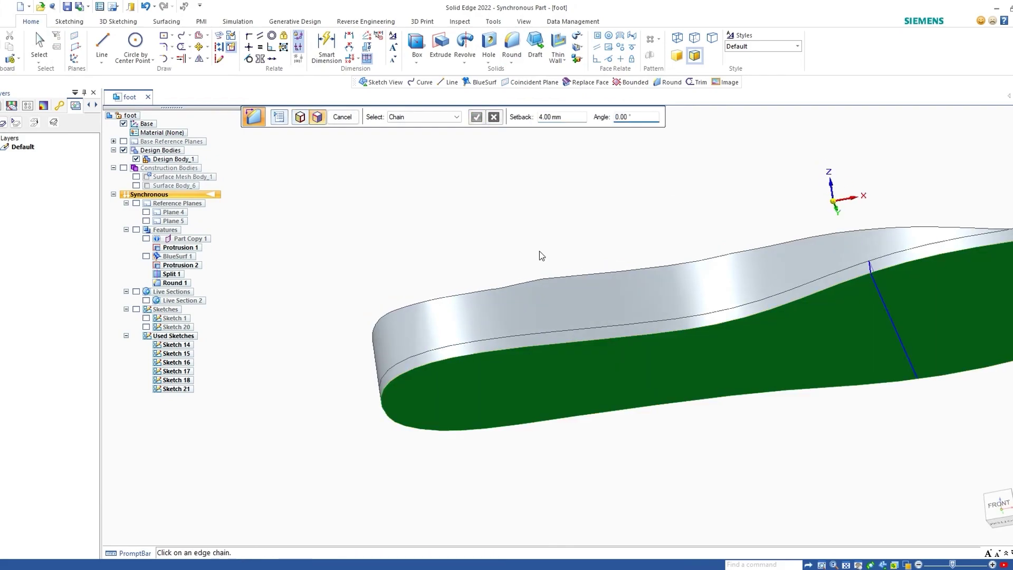
{"action": "key", "text": "Return"}
{"action": "middle_click_drag", "start_coordinate": [572, 258], "coordinate": [382, 318]}
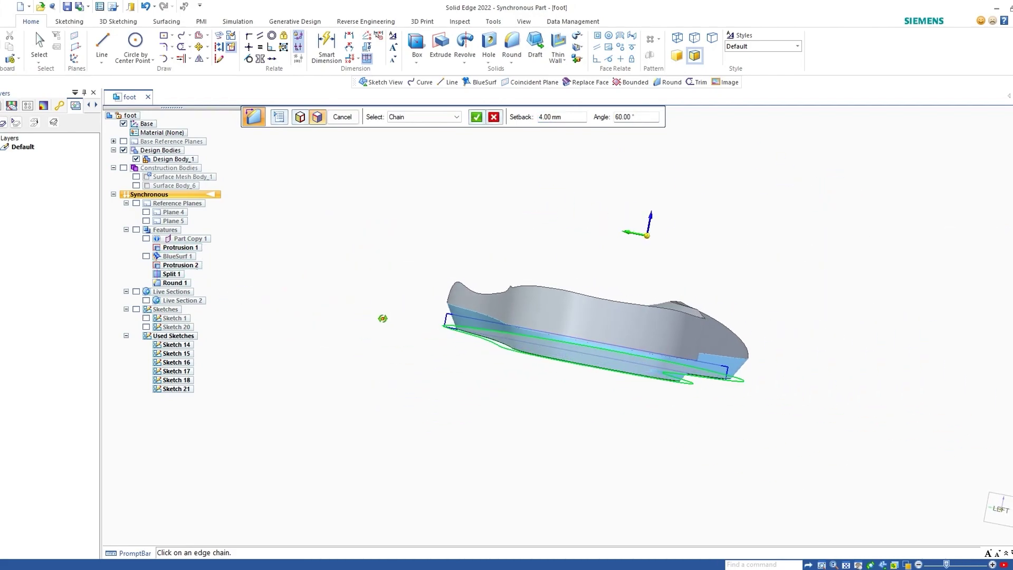
{"action": "key", "text": "Return"}
{"action": "scroll", "coordinate": [569, 232], "scroll_direction": "down", "scroll_amount": 1}
{"action": "middle_click_drag", "start_coordinate": [578, 296], "coordinate": [374, 288]}
{"action": "right_click", "coordinate": [434, 303]}
- Show the scanned foot mesh over the insole to check the fit, hide it again and inspect the finished shape
{"action": "scroll", "coordinate": [483, 322], "scroll_direction": "down", "scroll_amount": 1}
{"action": "left_click", "coordinate": [136, 176]}
{"action": "middle_click_drag", "start_coordinate": [441, 267], "coordinate": [368, 278]}
{"action": "left_click", "coordinate": [136, 176]}
{"action": "middle_click_drag", "start_coordinate": [622, 312], "coordinate": [652, 381]}
{"action": "scroll", "coordinate": [331, 47], "scroll_direction": "down", "scroll_amount": 3}
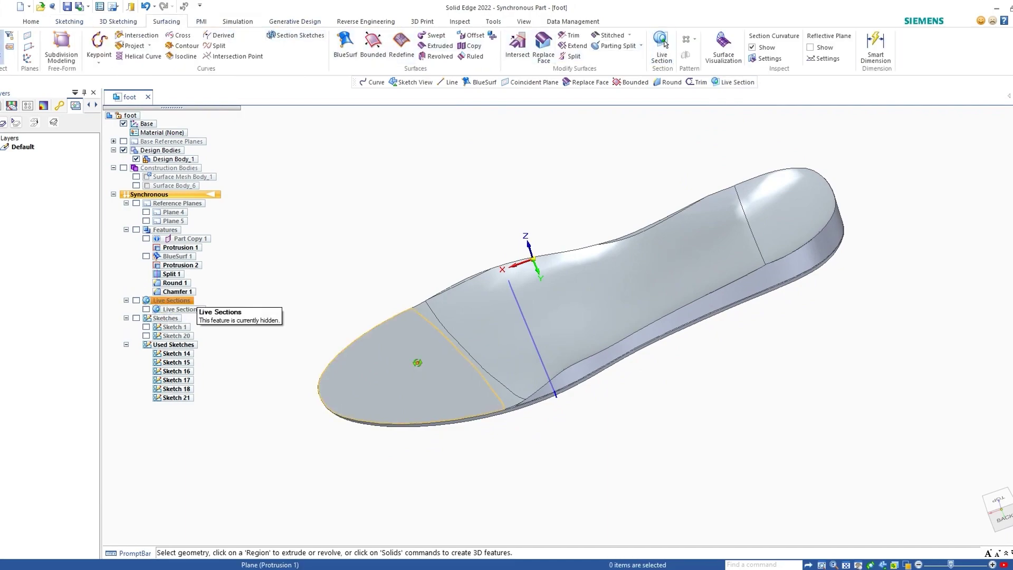
{"action": "middle_click_drag", "start_coordinate": [417, 363], "coordinate": [469, 322]}
- Set the 3D print STL export options to ASCII output with fine tolerance in millimetres
{"action": "left_click", "coordinate": [4, 21]}
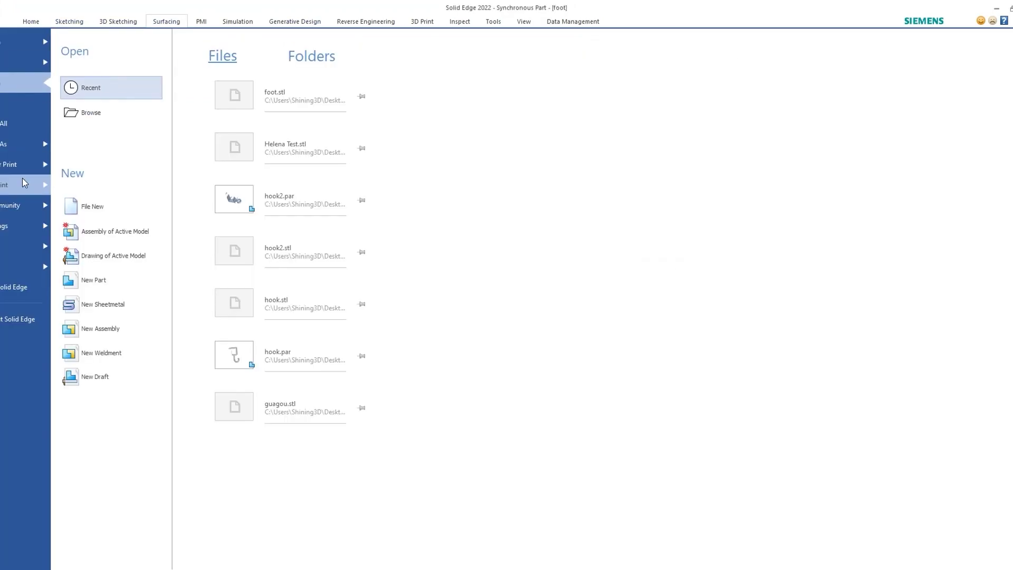
{"action": "left_click", "coordinate": [22, 182]}
{"action": "left_click", "coordinate": [199, 259]}
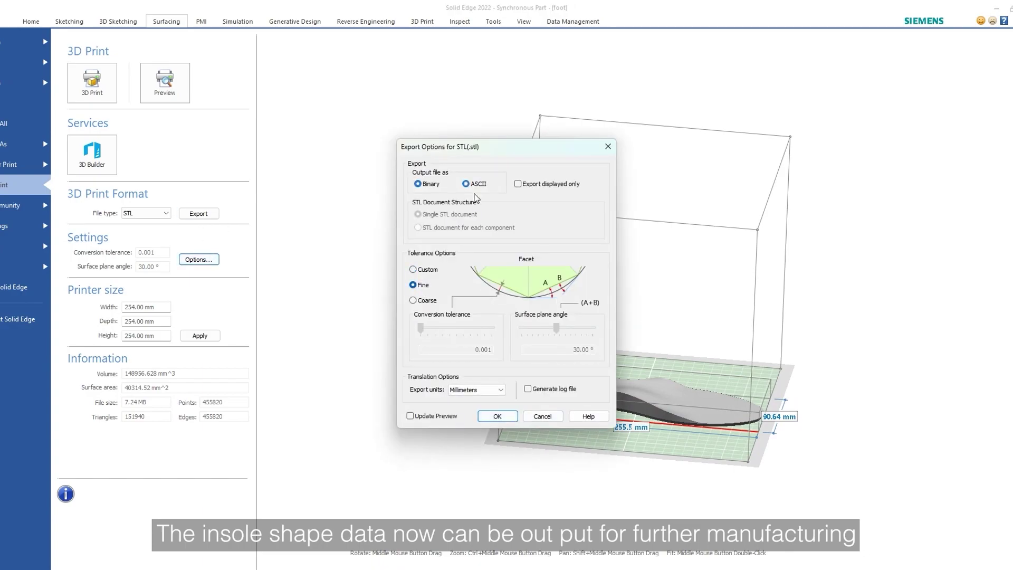
{"action": "left_click", "coordinate": [497, 415]}
{"action": "middle_click_drag", "start_coordinate": [547, 387], "coordinate": [626, 516]}
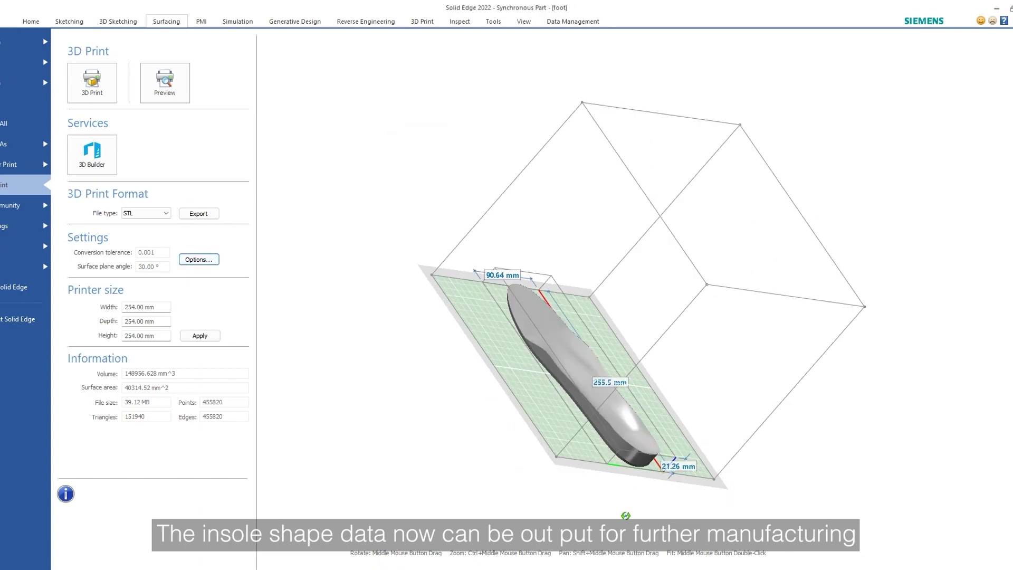
- Export the insole from the 3D print page as an STL file
{"action": "left_click", "coordinate": [198, 213]}
{"action": "left_click", "coordinate": [413, 299]}
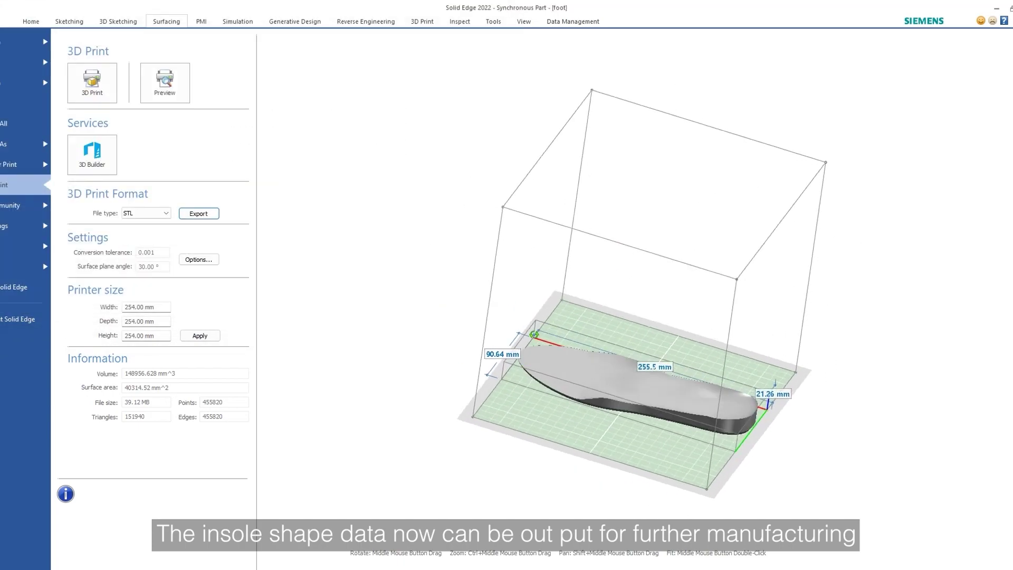
{"action": "middle_click_drag", "start_coordinate": [678, 459], "coordinate": [651, 553]}
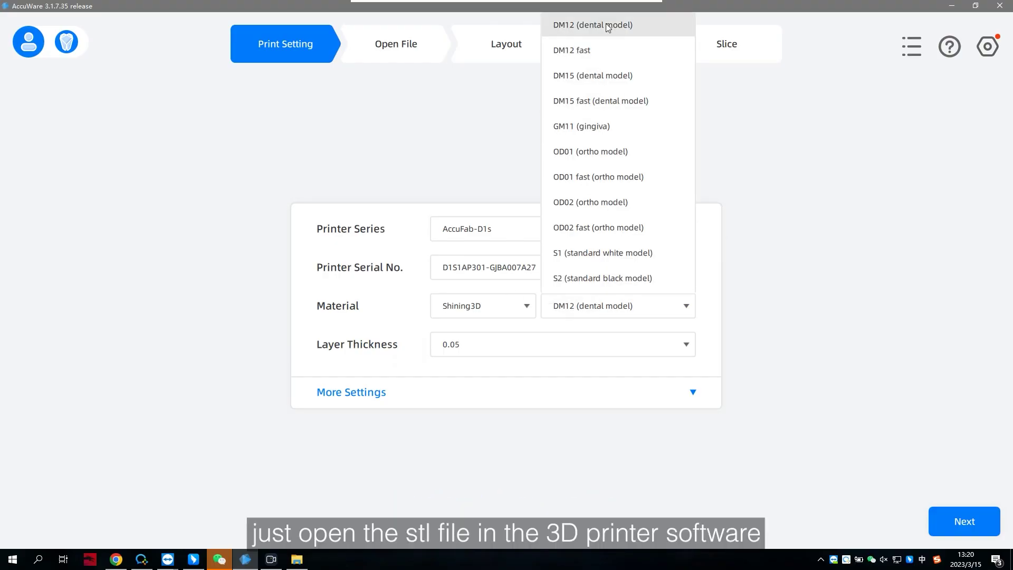
- Switch to AccuWare, choose DM12 (dental model) as the print material and open the footpad STL file
{"action": "left_click", "coordinate": [591, 24]}
{"action": "left_click", "coordinate": [964, 521]}
{"action": "left_click", "coordinate": [15, 290]}
{"action": "left_click", "coordinate": [112, 120]}
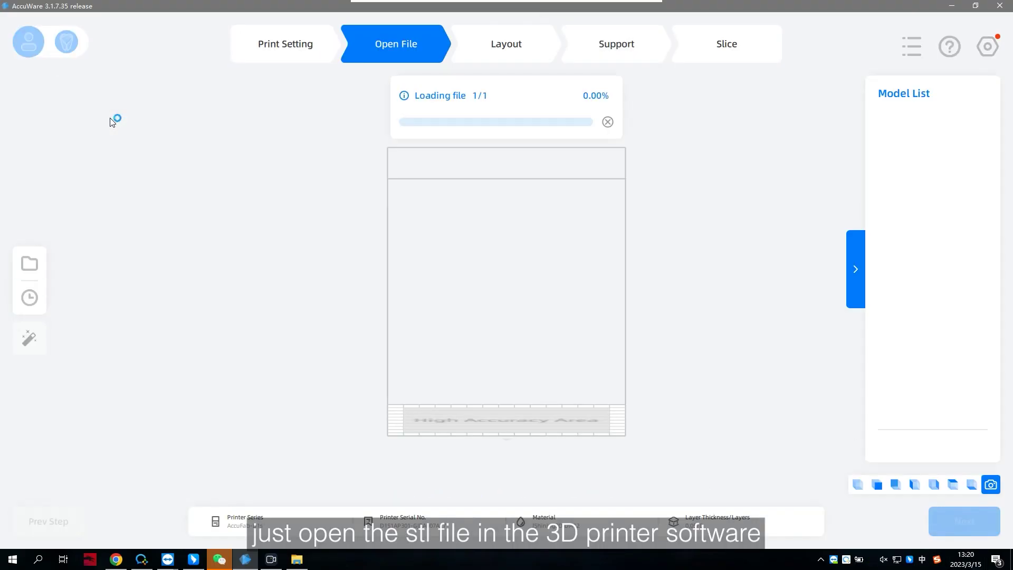
- Scale the footpad model to 50% in the layout stage
{"action": "left_click", "coordinate": [489, 42]}
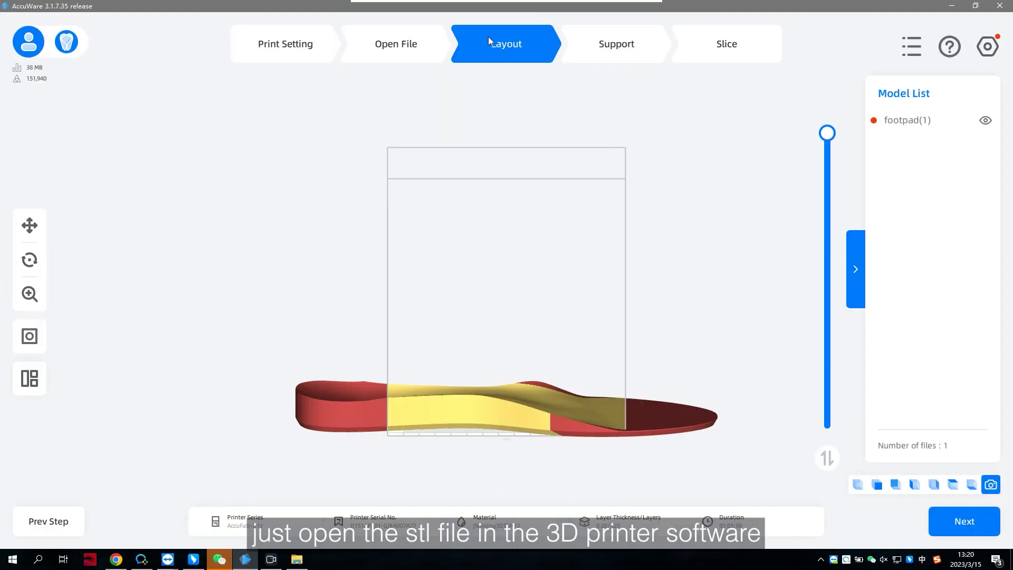
{"action": "left_click", "coordinate": [30, 293]}
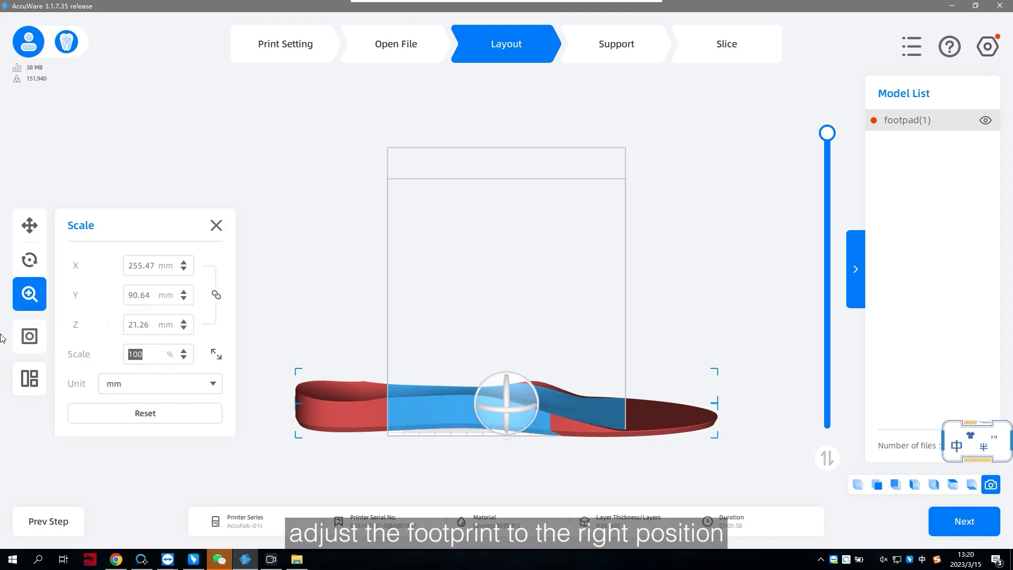
{"action": "type", "text": "50"}
{"action": "key", "text": "Return"}
- Go to the support stage and examine the insole's layers from top to bottom and back
{"action": "left_click", "coordinate": [572, 43]}
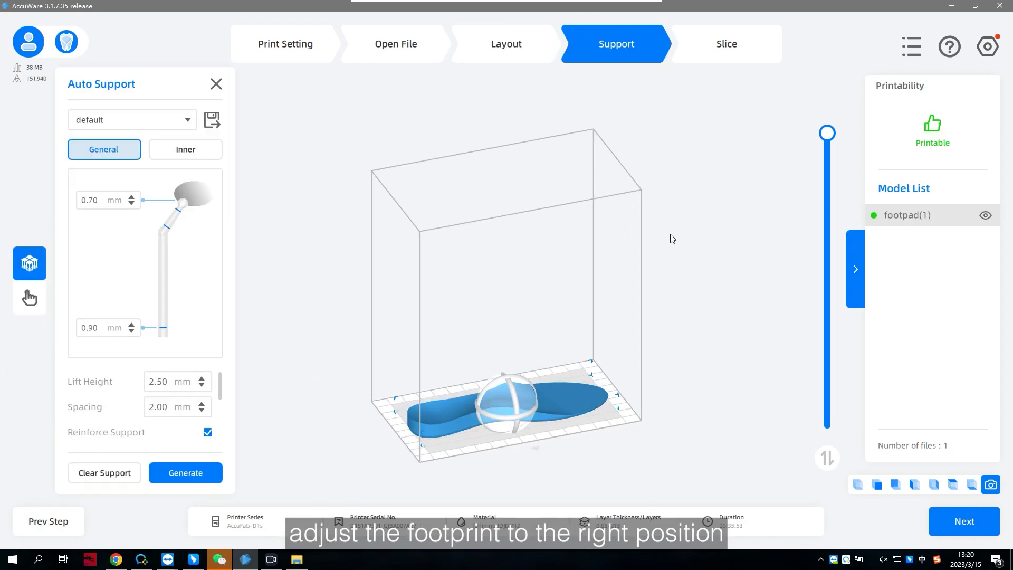
{"action": "scroll", "coordinate": [556, 258], "scroll_direction": "up", "scroll_amount": 4}
{"action": "right_click_drag", "start_coordinate": [626, 210], "coordinate": [555, 333]}
{"action": "left_click_drag", "start_coordinate": [829, 208], "coordinate": [829, 385]}
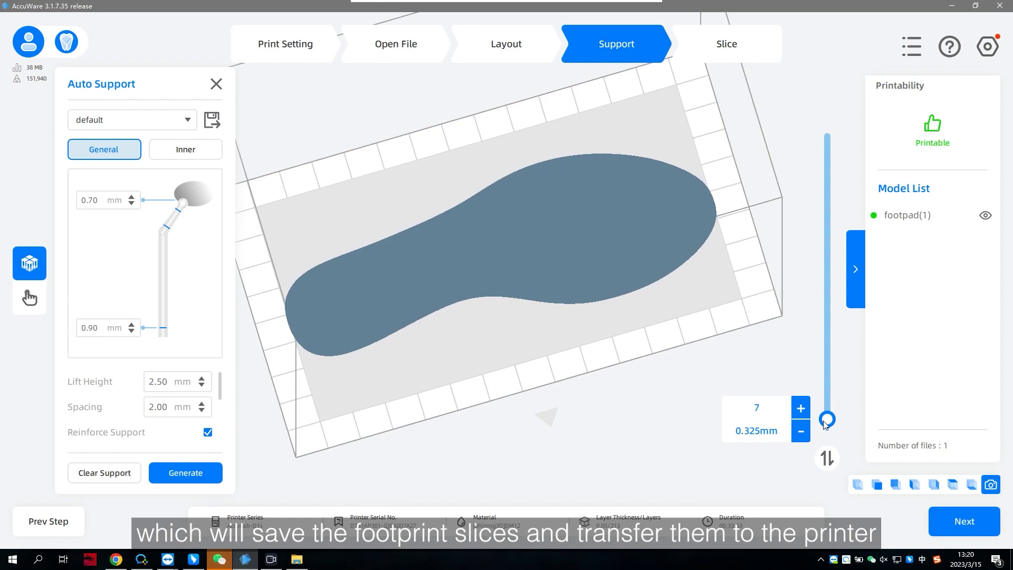
{"action": "left_click_drag", "start_coordinate": [826, 425], "coordinate": [833, 106]}
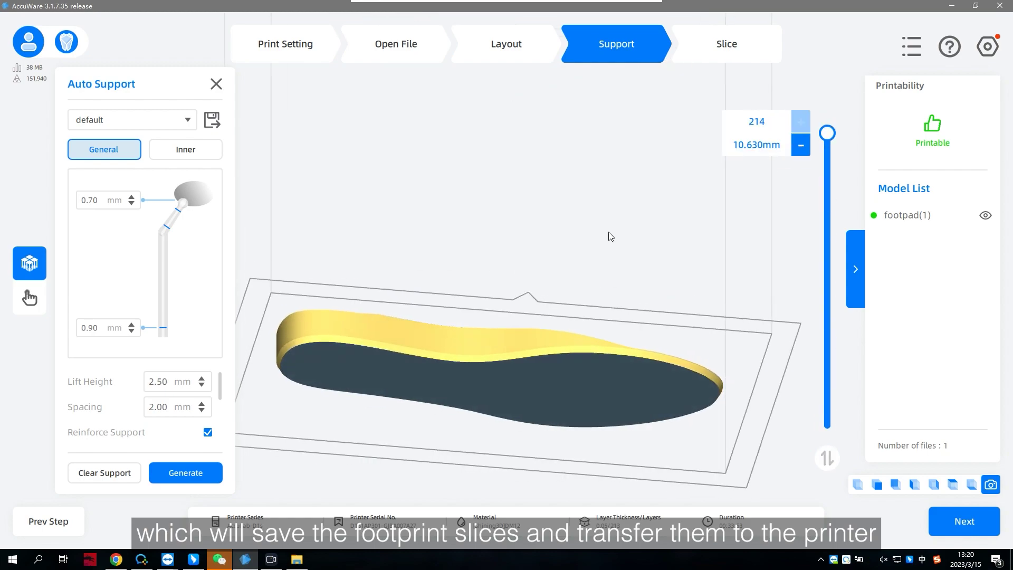
- Slice the footpad model without adding supports and view the build volume from the front
{"action": "left_click", "coordinate": [961, 519]}
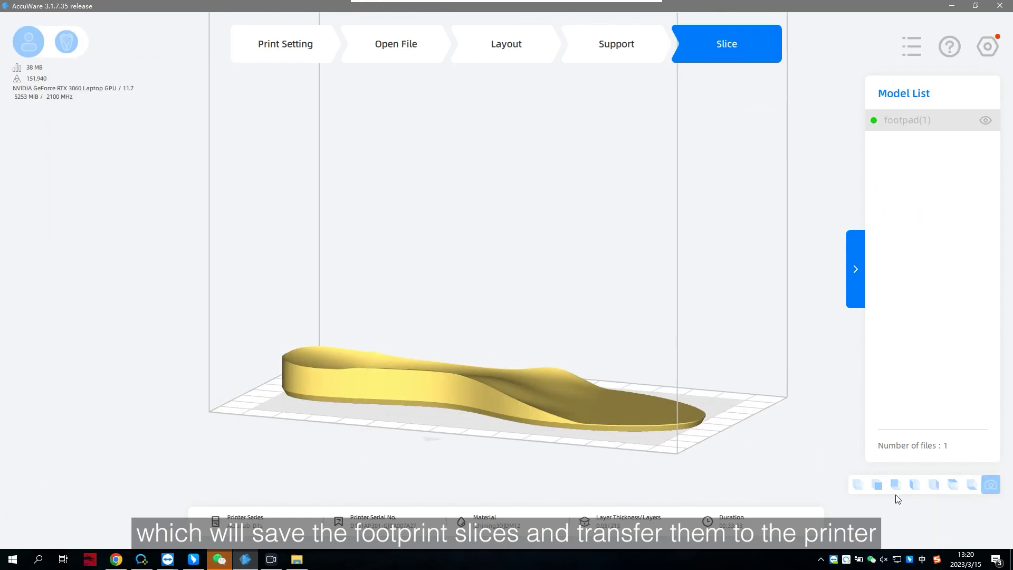
{"action": "left_click", "coordinate": [858, 484]}
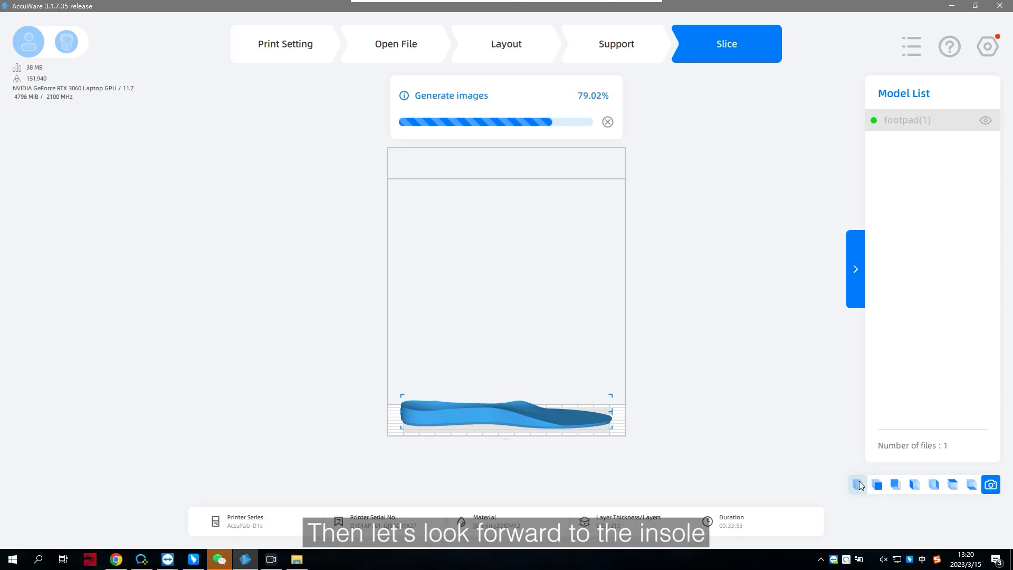